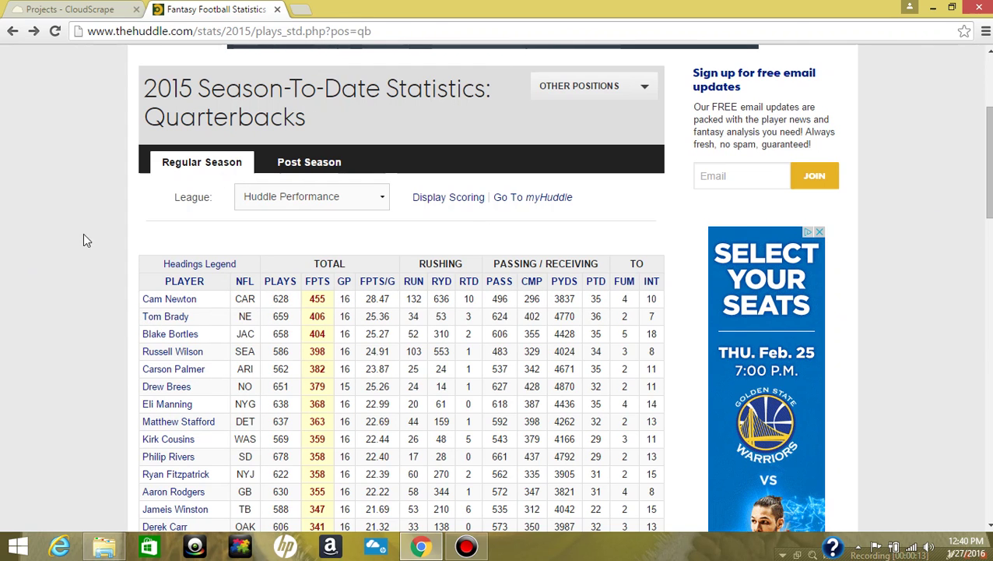
Step: Open Cam Newton's player page from the quarterbacks table, examine the biographical details, and return to the season statistics
scroll(93, 231, "down", 1)
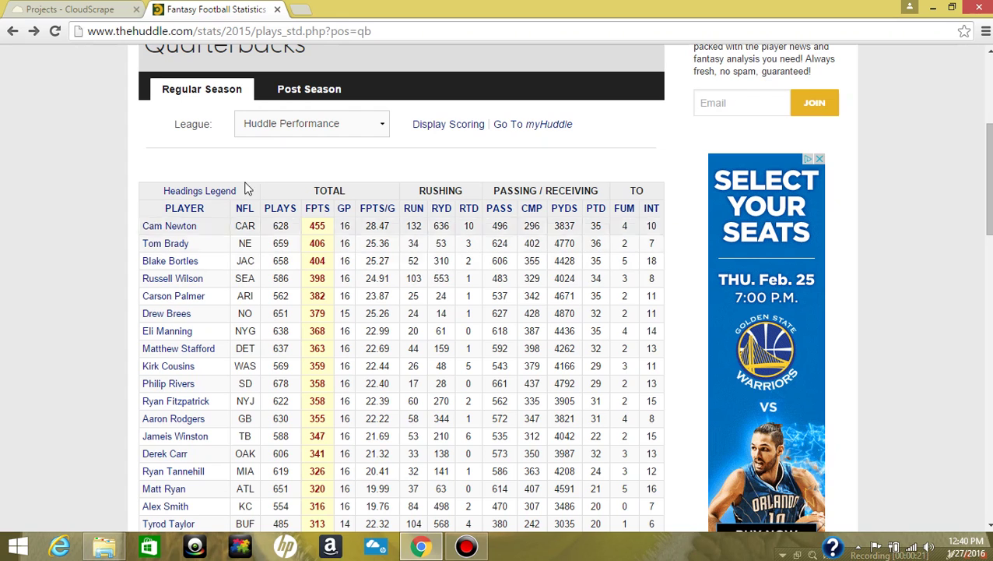
left_click(165, 229)
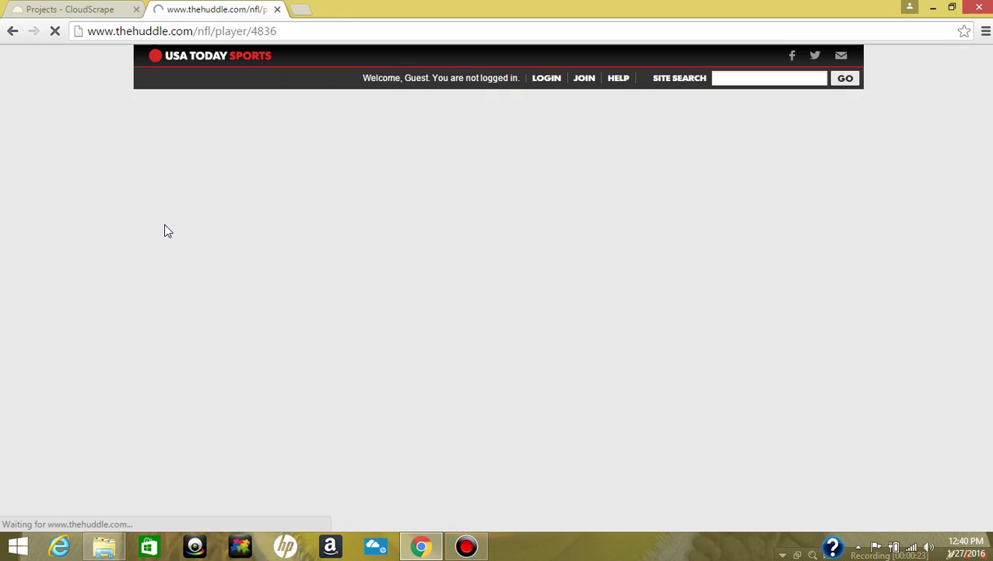
scroll(471, 337, "down", 2)
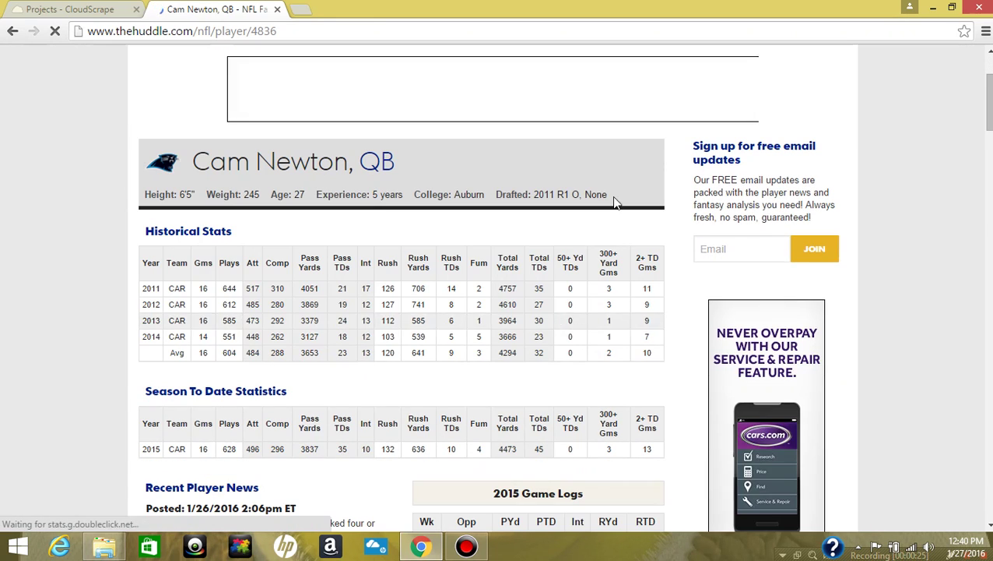
left_click_drag(614, 193, 356, 189)
left_click(352, 193)
scroll(346, 194, "up", 2)
left_click(11, 35)
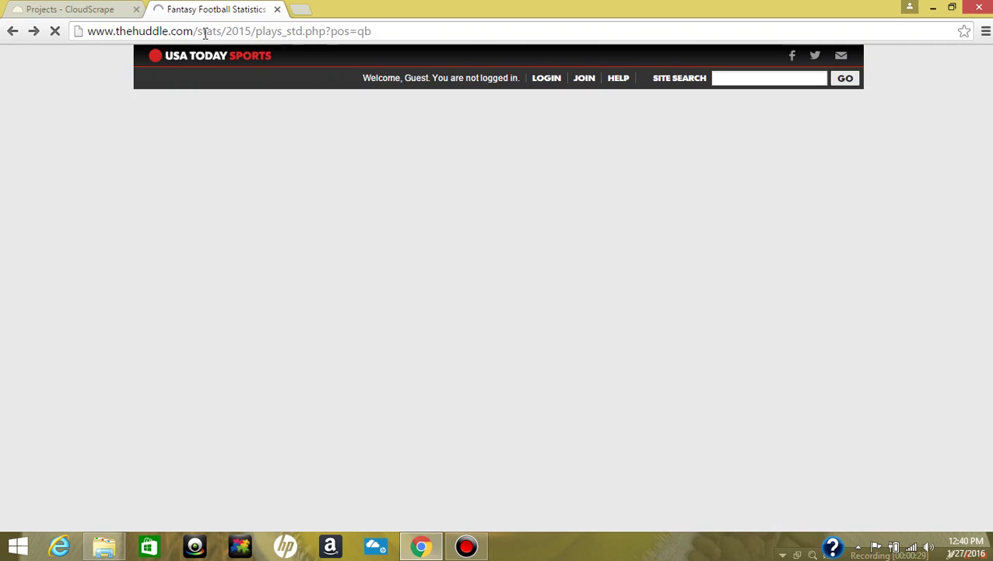
Step: Copy the quarterback statistics page's address and create a new Scraper robot in CloudScrape with it as the start URL
left_click(212, 31)
right_click(210, 32)
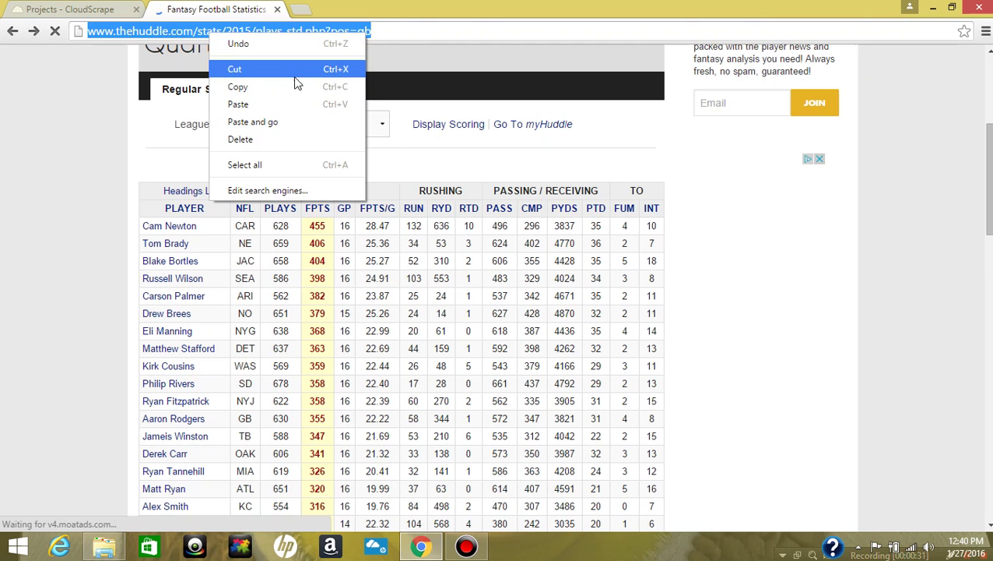
left_click(290, 87)
left_click(86, 8)
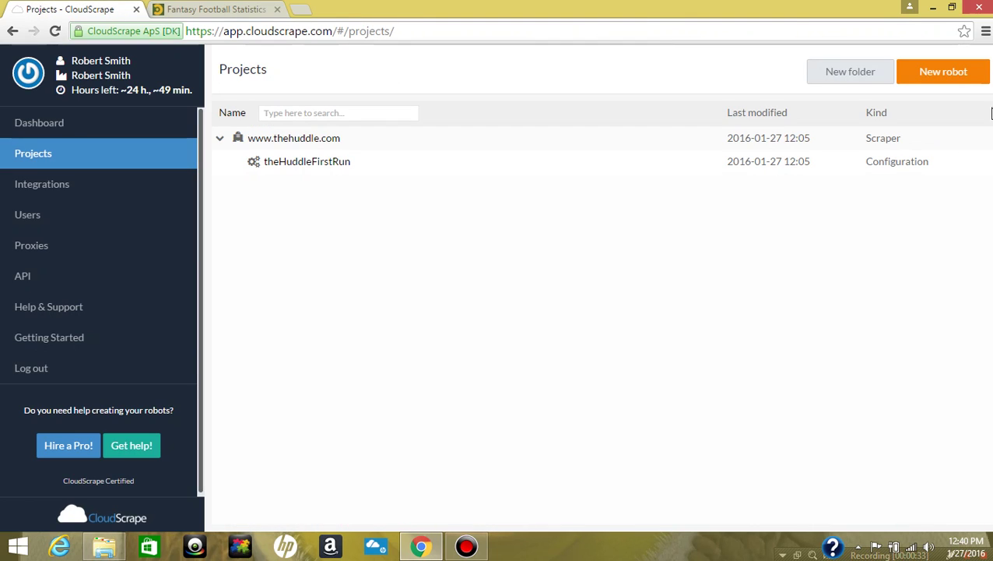
left_click(964, 80)
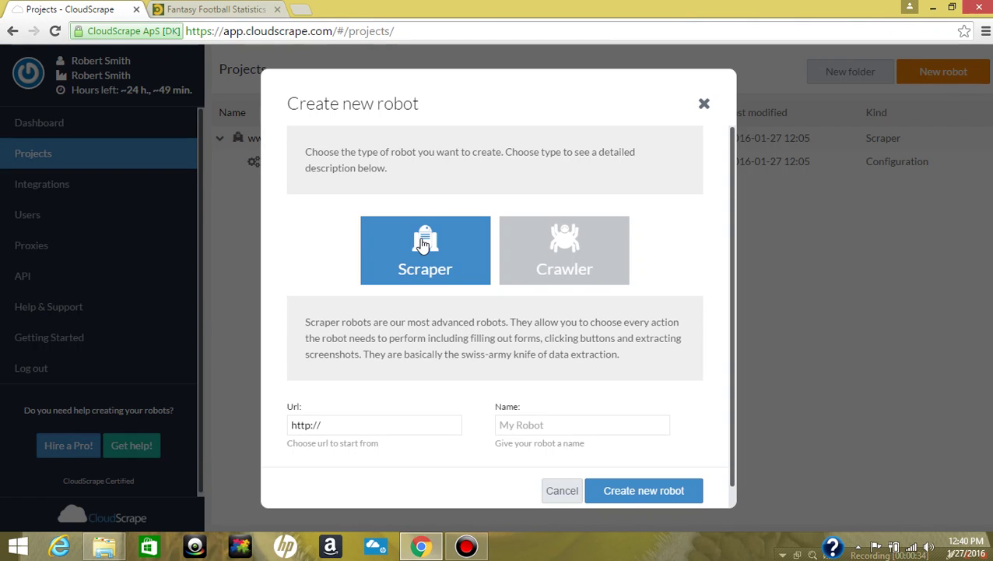
right_click(328, 422)
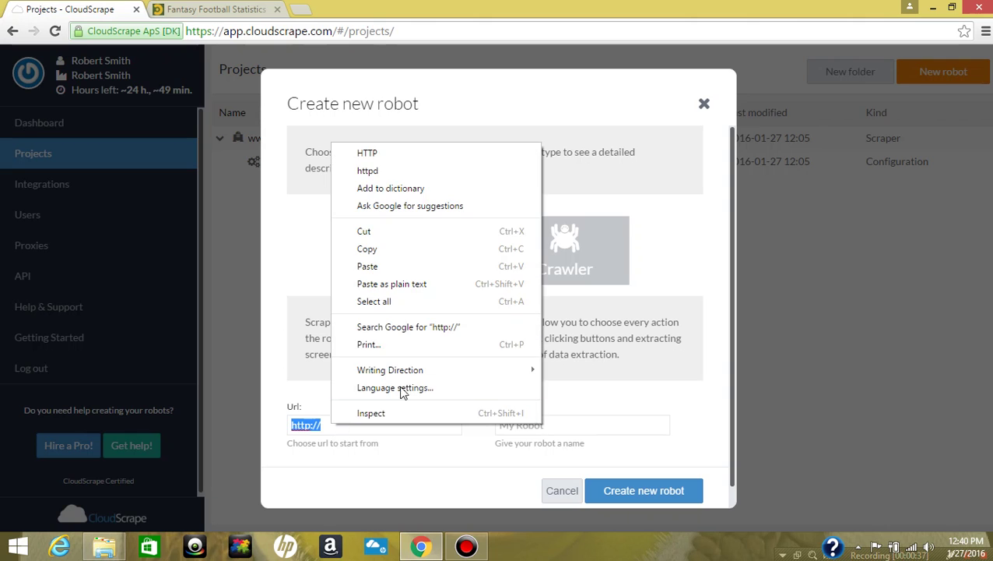
left_click(473, 265)
left_click(596, 492)
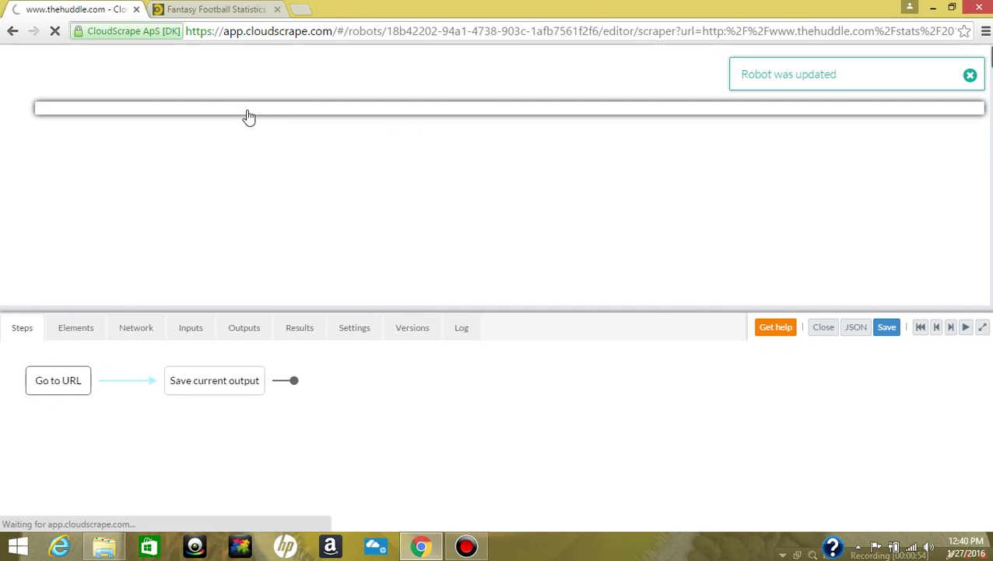
Step: Select all player name cells in the statistics table using the suggested matches and add a loop through those elements
scroll(311, 156, "down", 5)
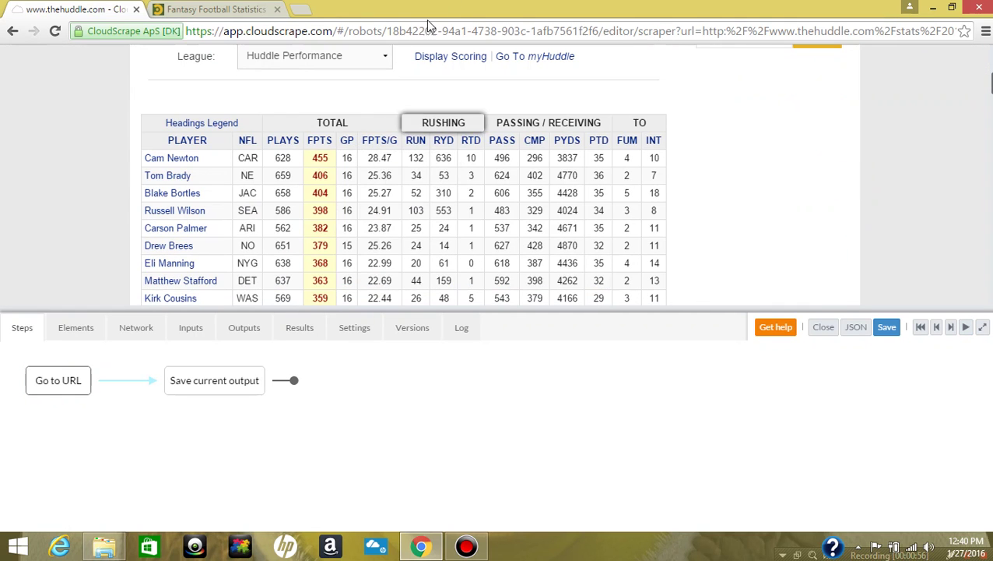
left_click(221, 160)
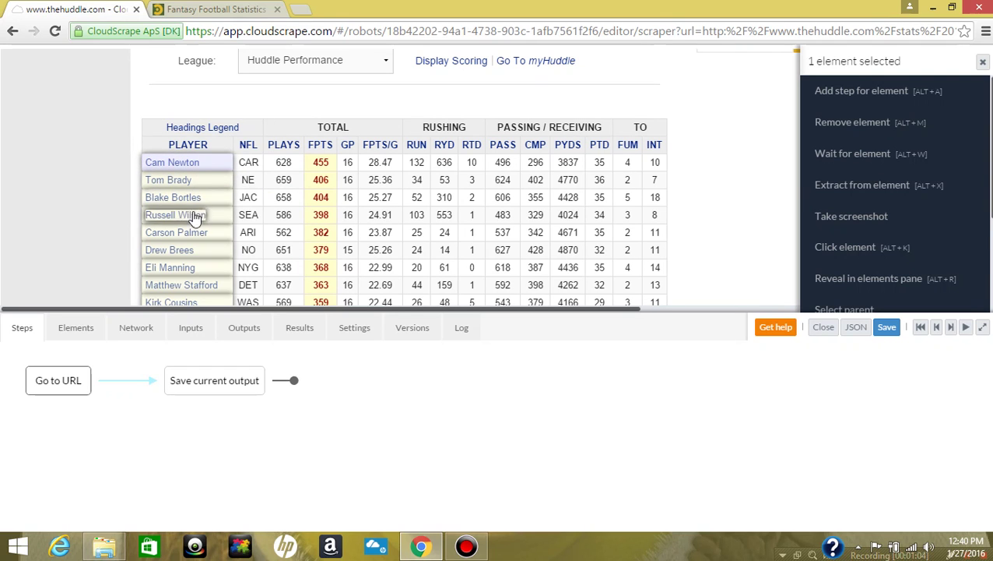
scroll(212, 155, "down", 2)
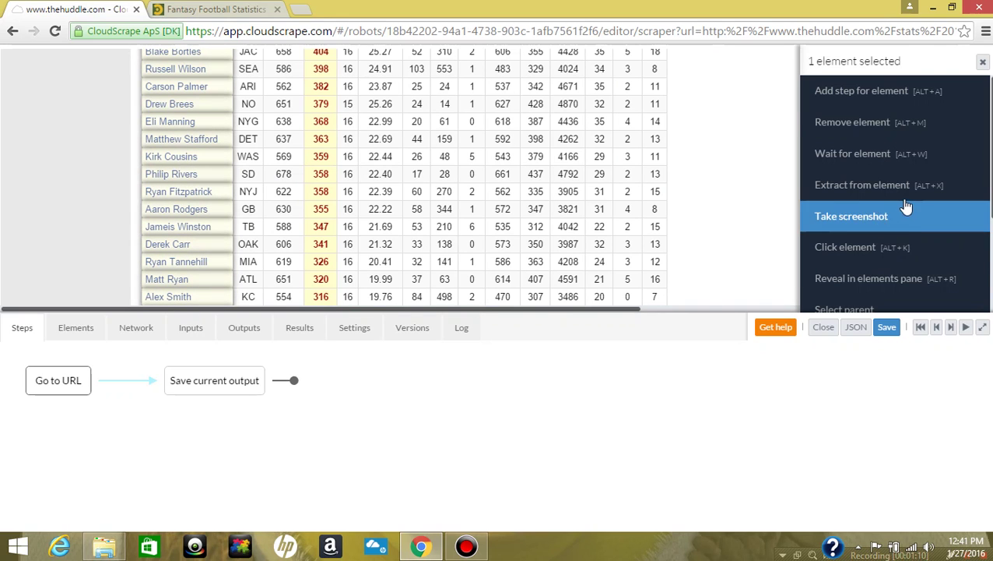
scroll(898, 215, "down", 2)
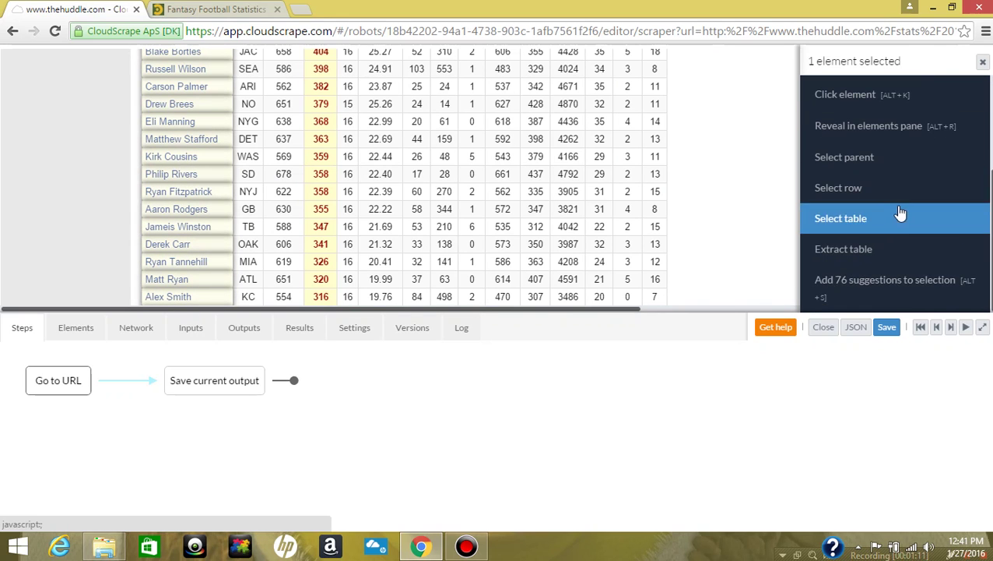
left_click(895, 297)
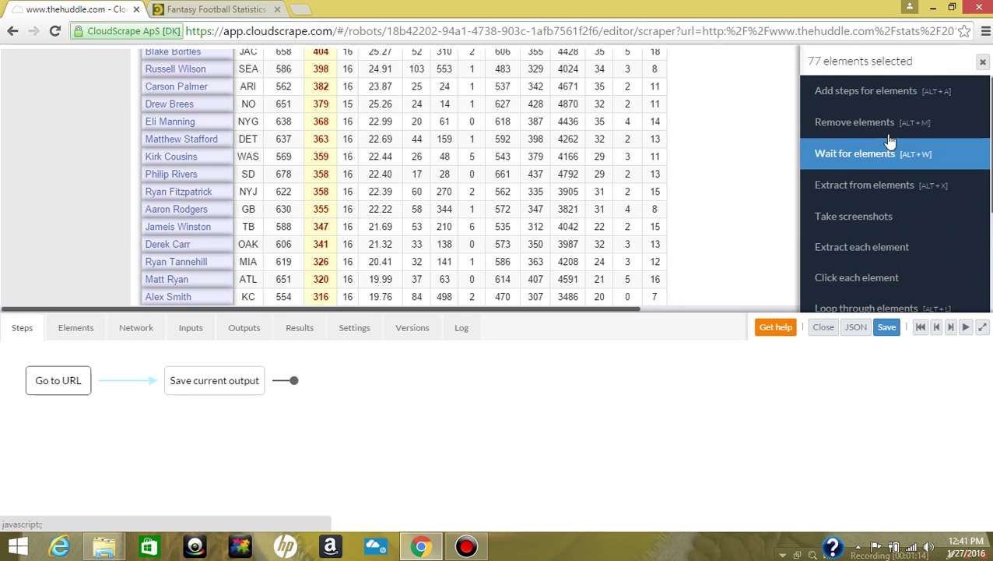
scroll(924, 288, "down", 2)
left_click(880, 237)
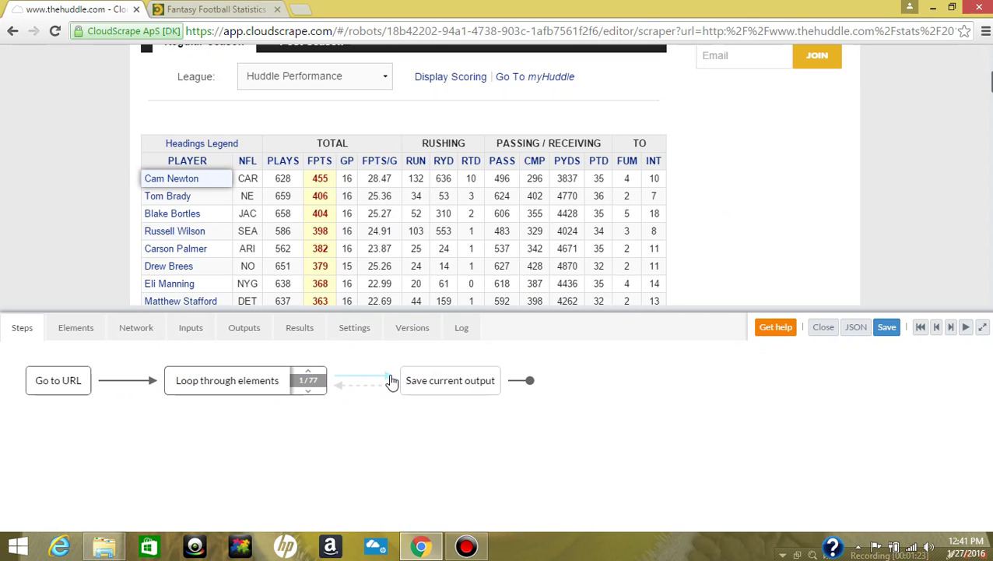
Step: Extract the first player's name within the loop into a new Text field named playerName
left_click(187, 183)
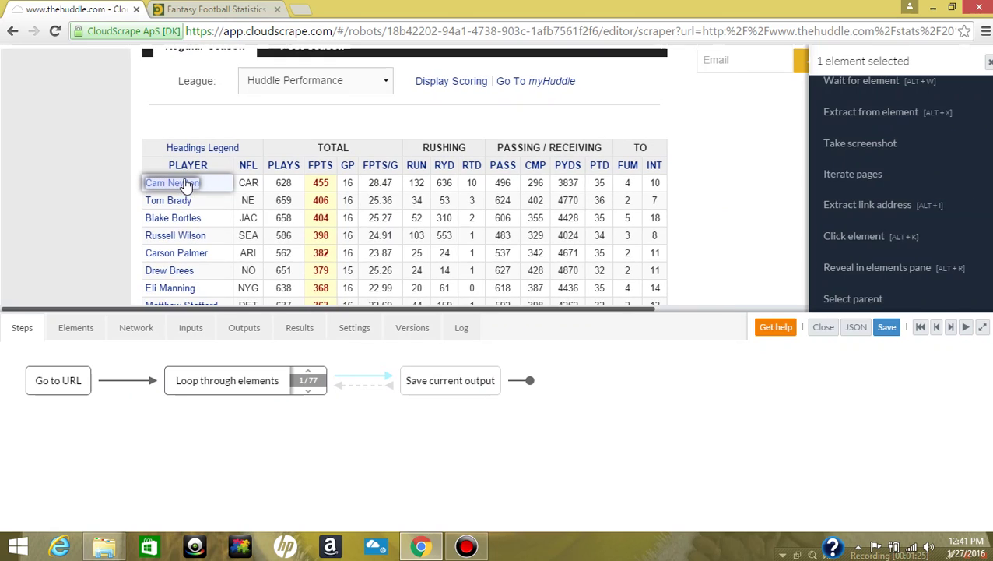
left_click(902, 125)
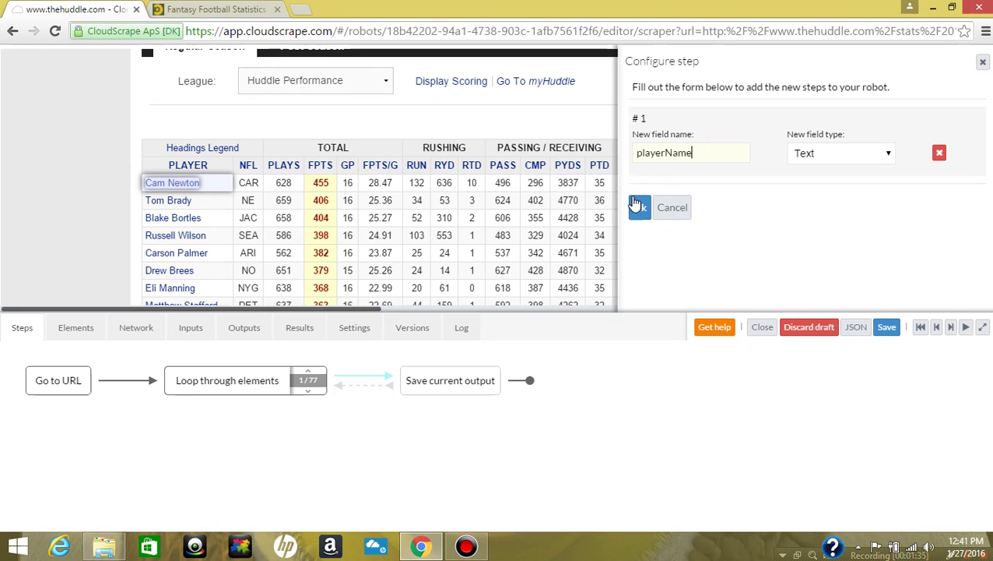
left_click(639, 207)
Step: Extract the first player's NFL team cell into a new Text field named nfl
left_click(246, 179)
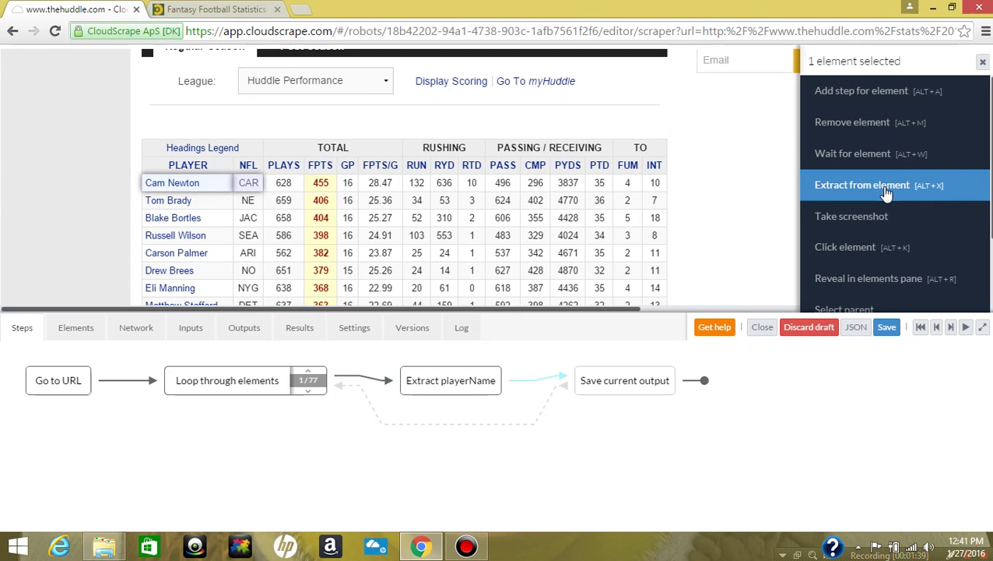
left_click(887, 191)
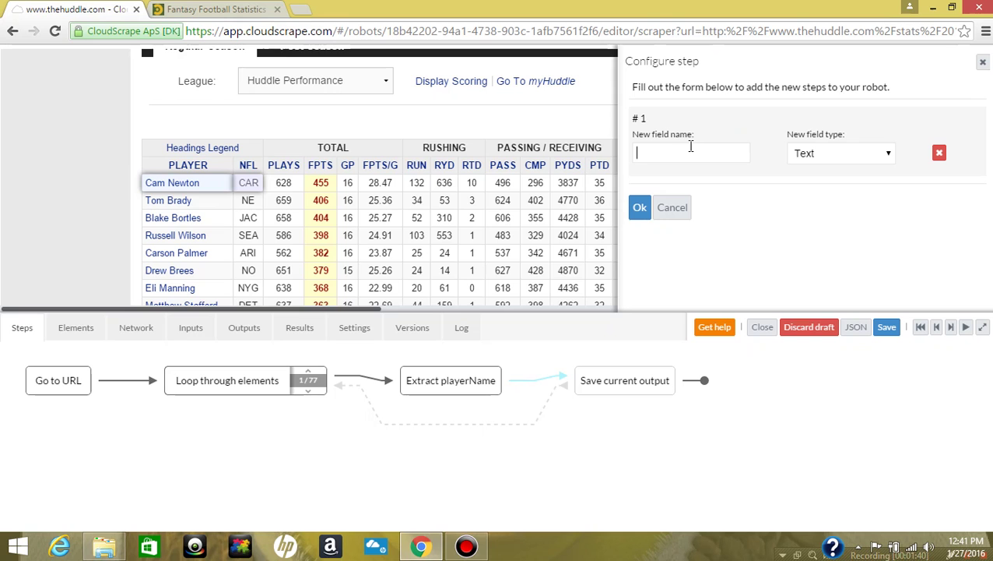
type("nfl")
key("Return")
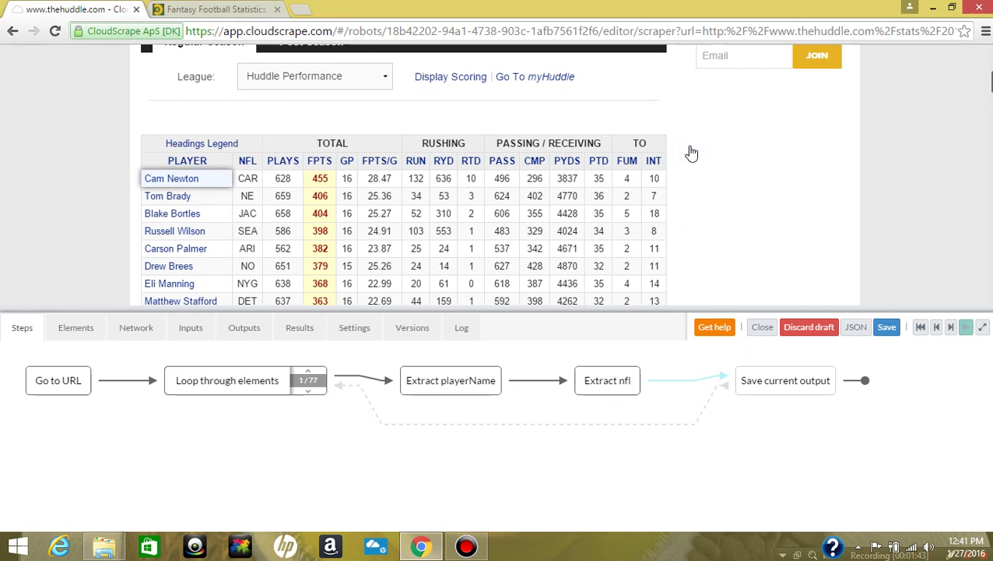
Step: Extract the first player's PLAYS value into a new Text field named plays
left_click(282, 185)
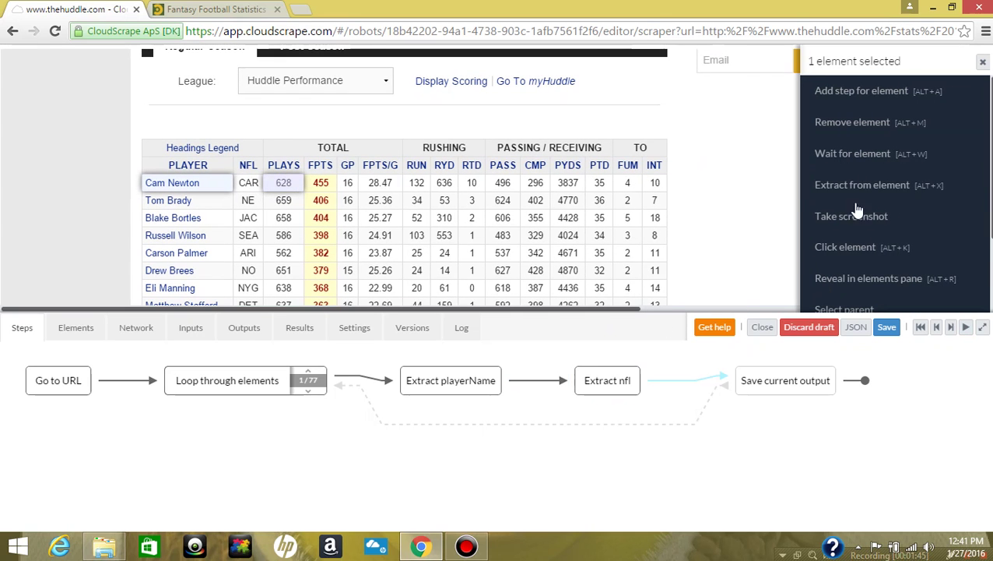
left_click(885, 185)
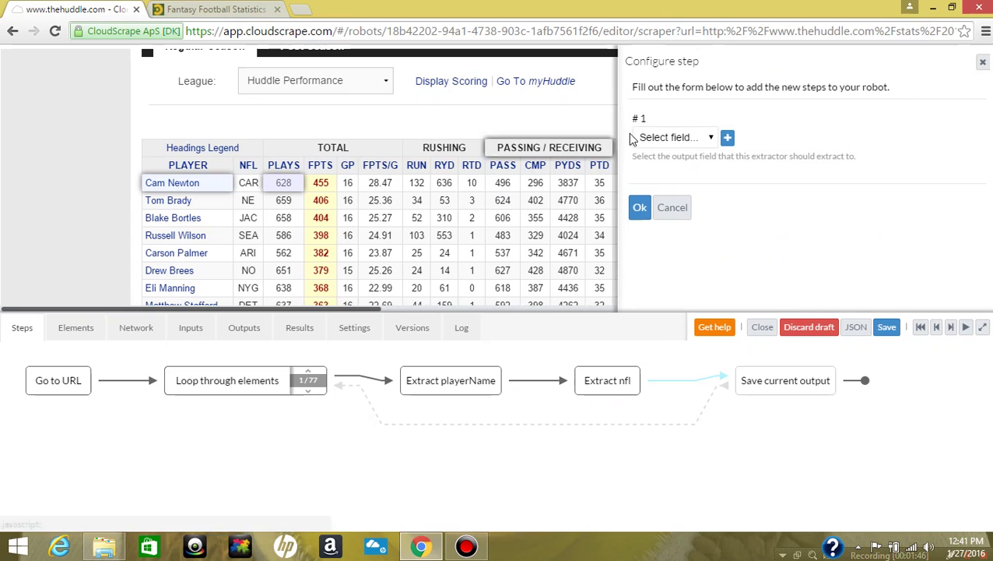
left_click(727, 137)
type("play")
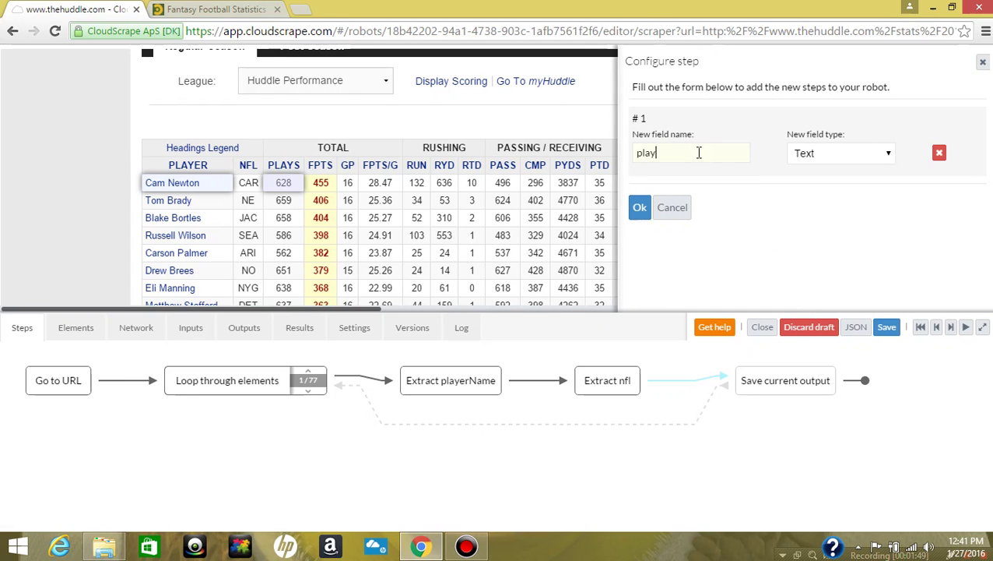
type("s")
key("Return")
Step: Extract the first player's FPTS value into a new field named fpts
left_click(333, 183)
left_click(877, 188)
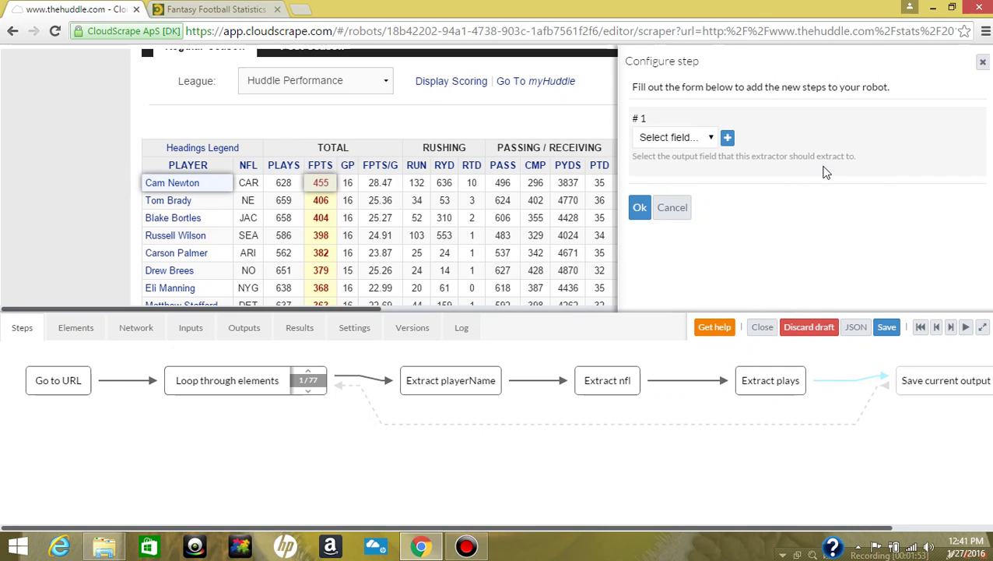
left_click(727, 137)
type("fpts")
key("Return")
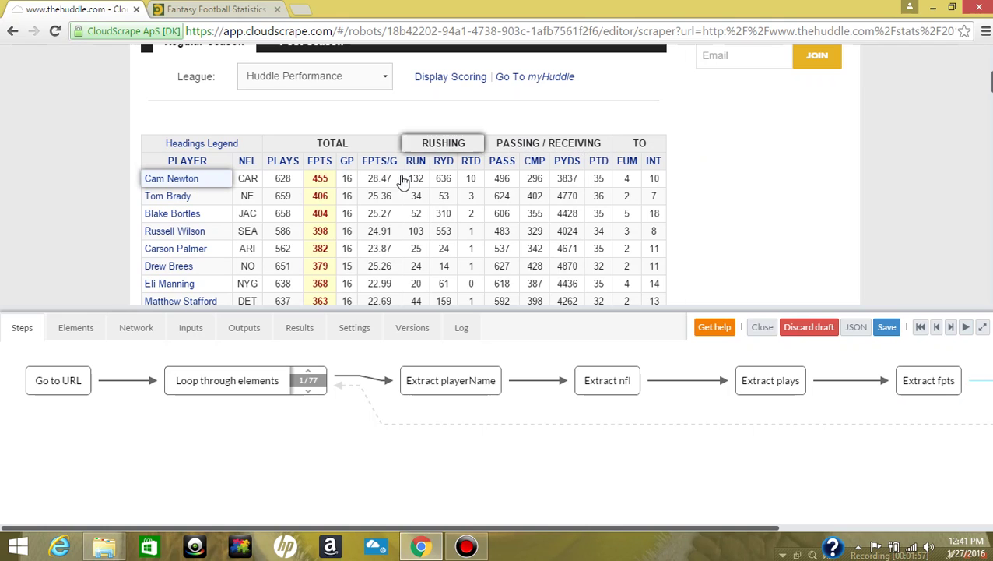
Step: Extract the first player's rushing RUN value into a new Text field named run
left_click(414, 182)
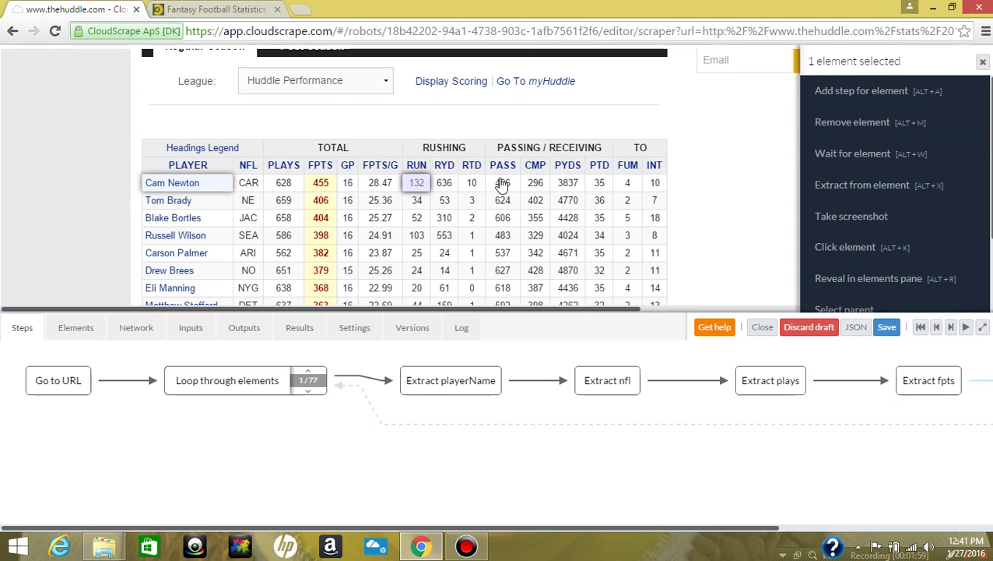
left_click(904, 187)
left_click(710, 138)
left_click(728, 138)
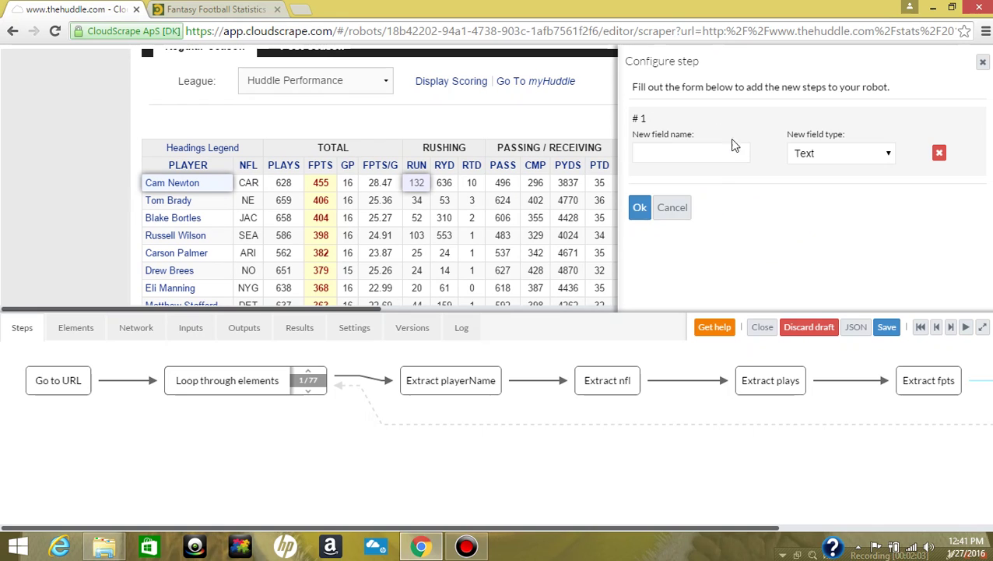
type("r")
key("Return")
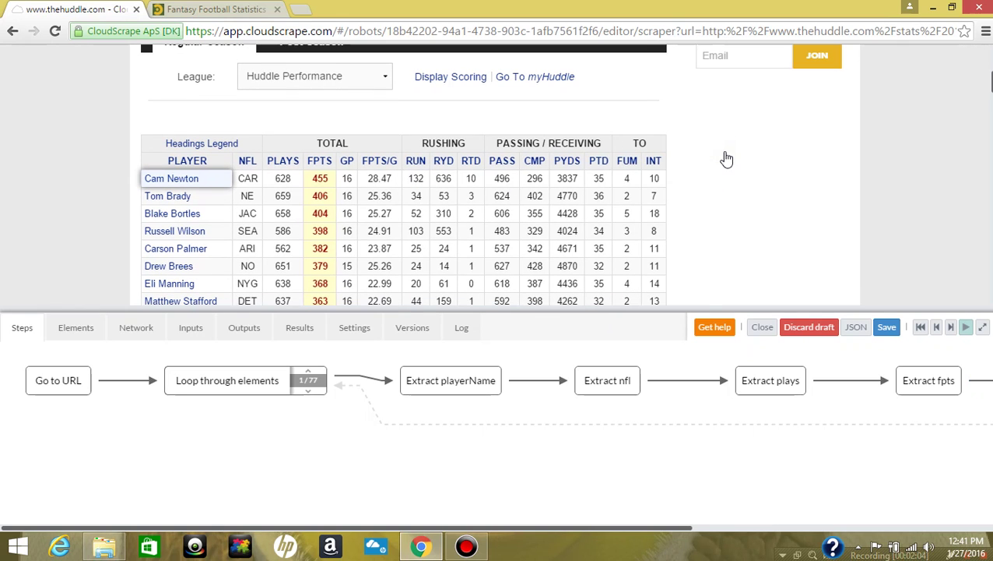
Step: Extract the first player's rushing RYD value into a new Text field named ryd
left_click(445, 181)
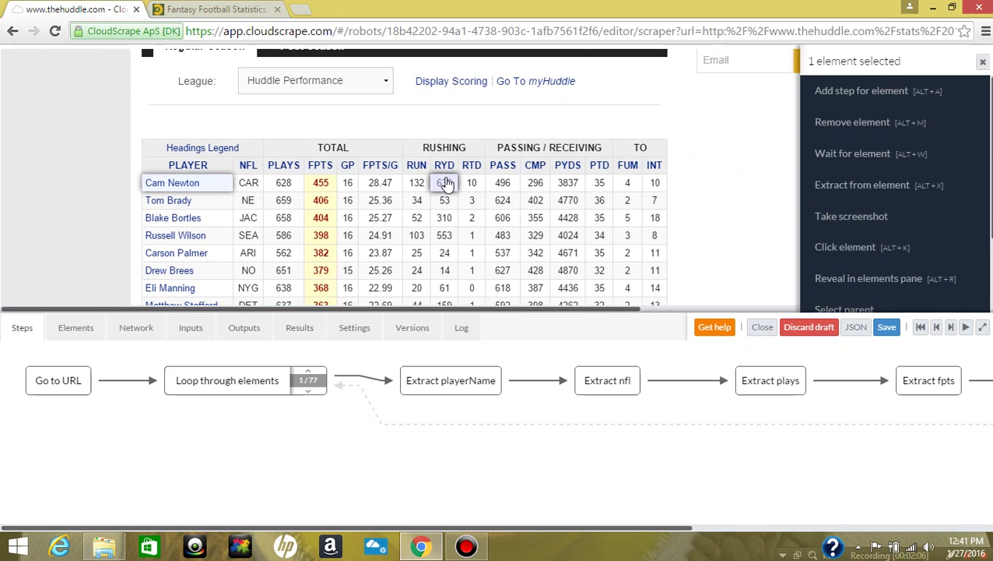
left_click(868, 187)
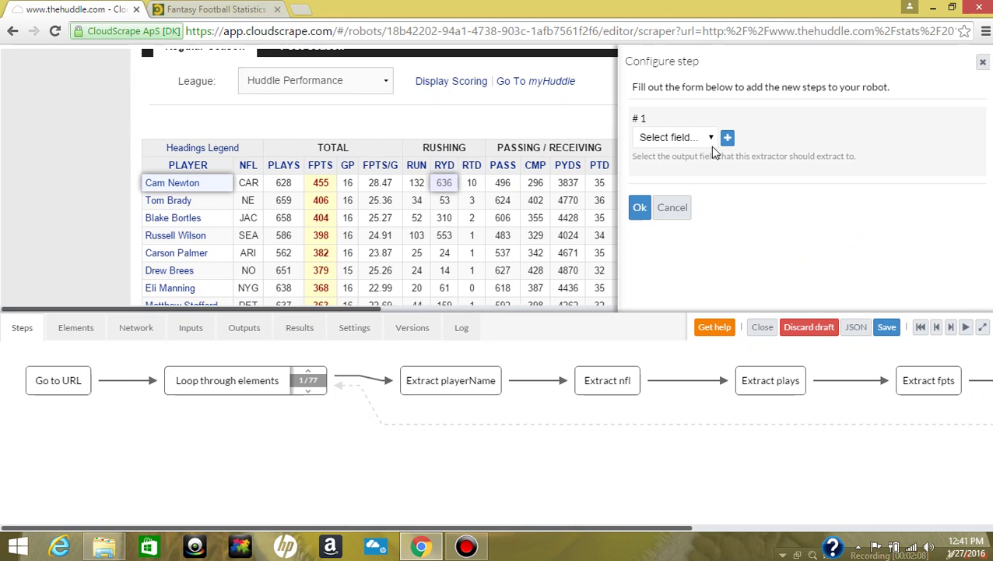
left_click(724, 138)
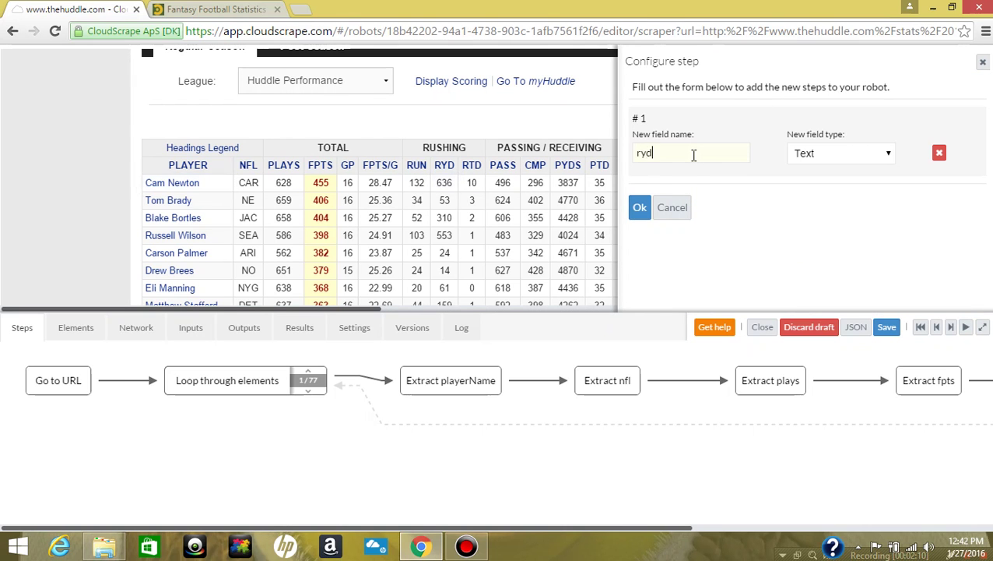
key("Return")
Step: Extract the first player's rushing RTD value into a new field named rtd
left_click(472, 182)
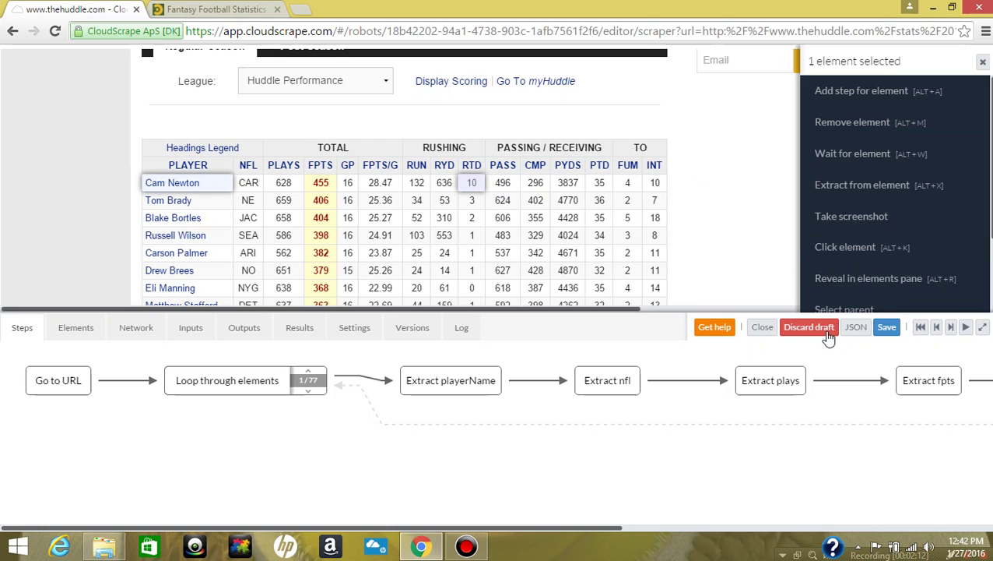
left_click(923, 185)
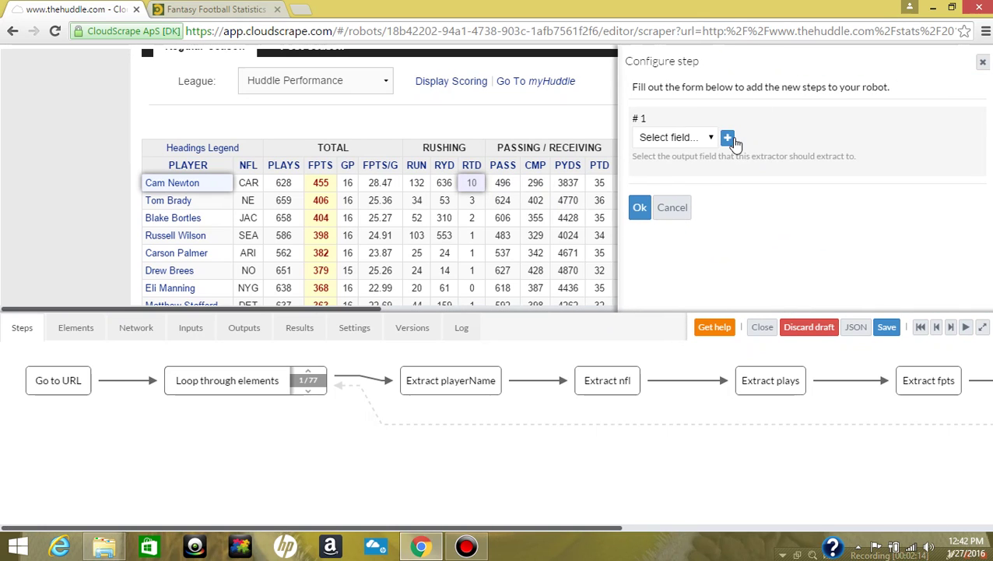
left_click(728, 138)
type("rtd")
key("Return")
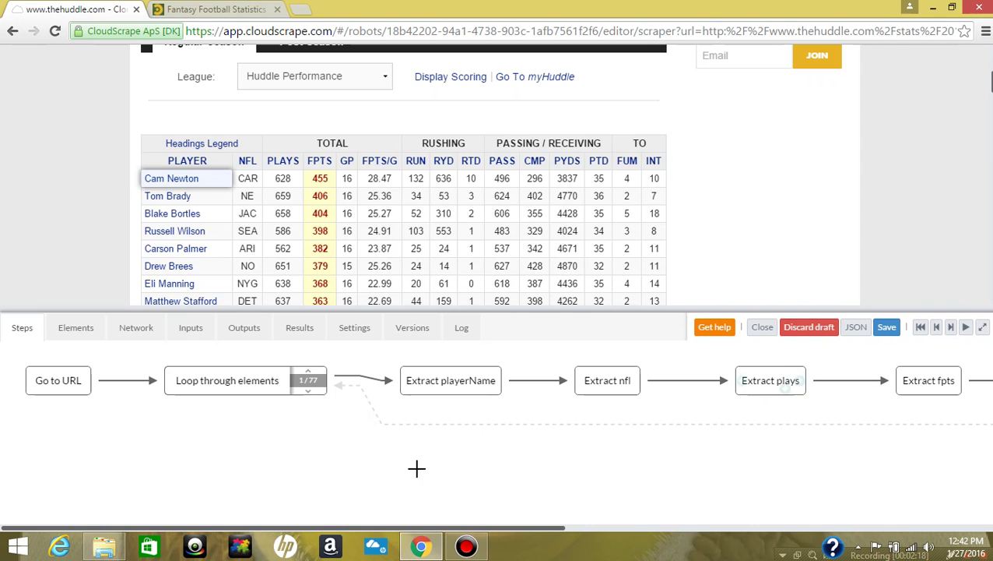
left_click_drag(480, 532, 879, 530)
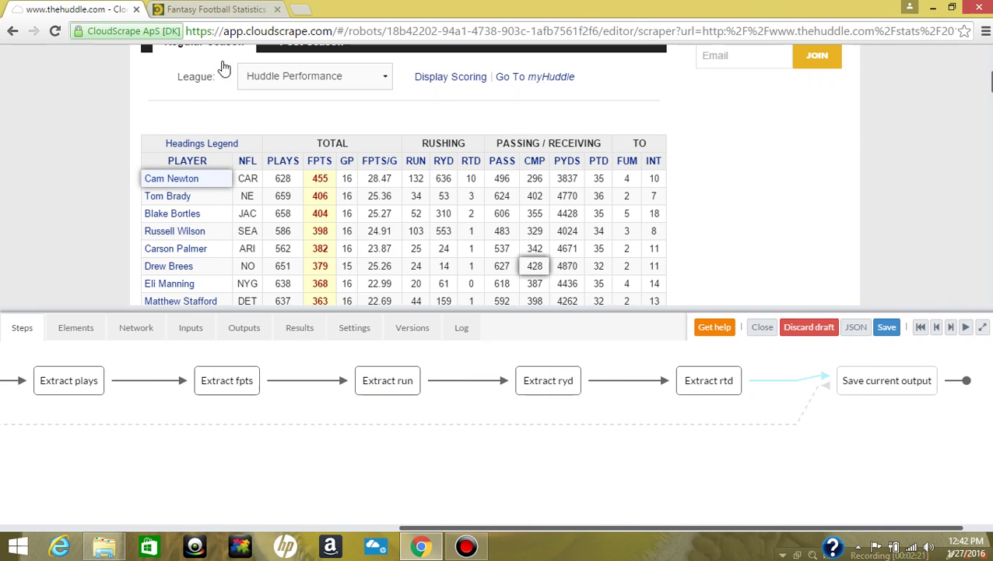
Step: Add a Click element step on the first player's name link to open that player's profile page
left_click(190, 182)
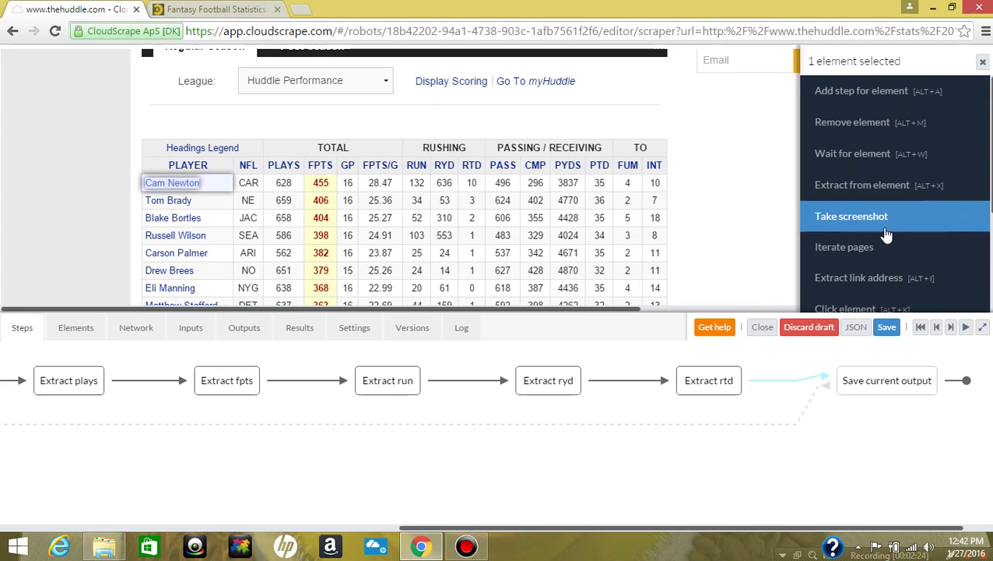
scroll(878, 276, "down", 1)
left_click(864, 237)
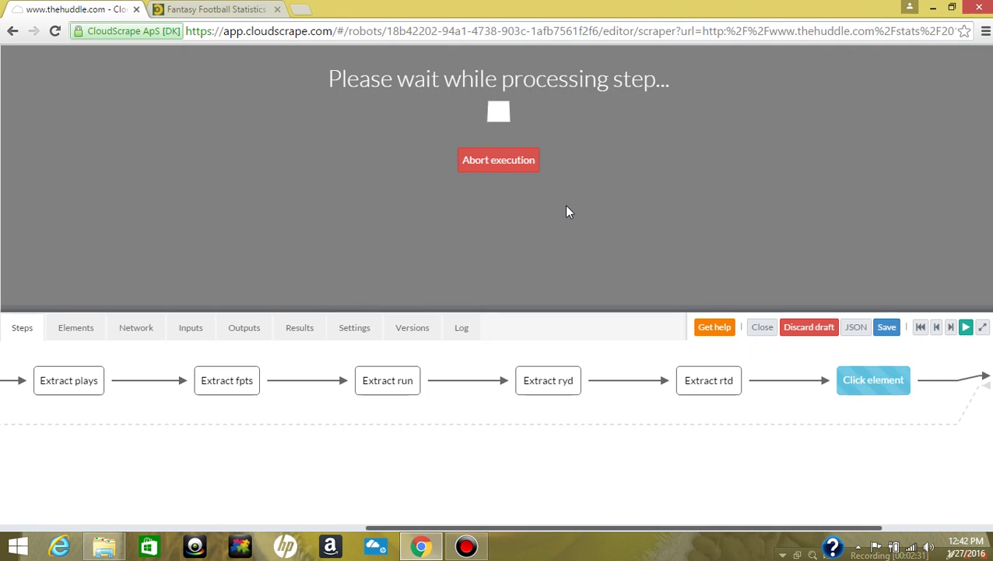
Step: Extract the height entry from the player's profile header into a new Text field named playerHeight
scroll(142, 123, "down", 1)
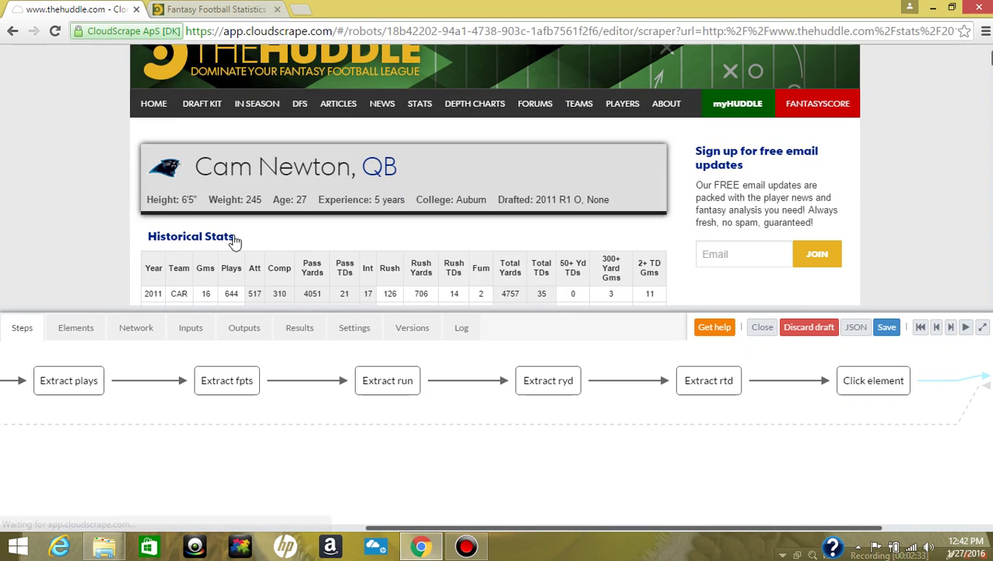
left_click(191, 208)
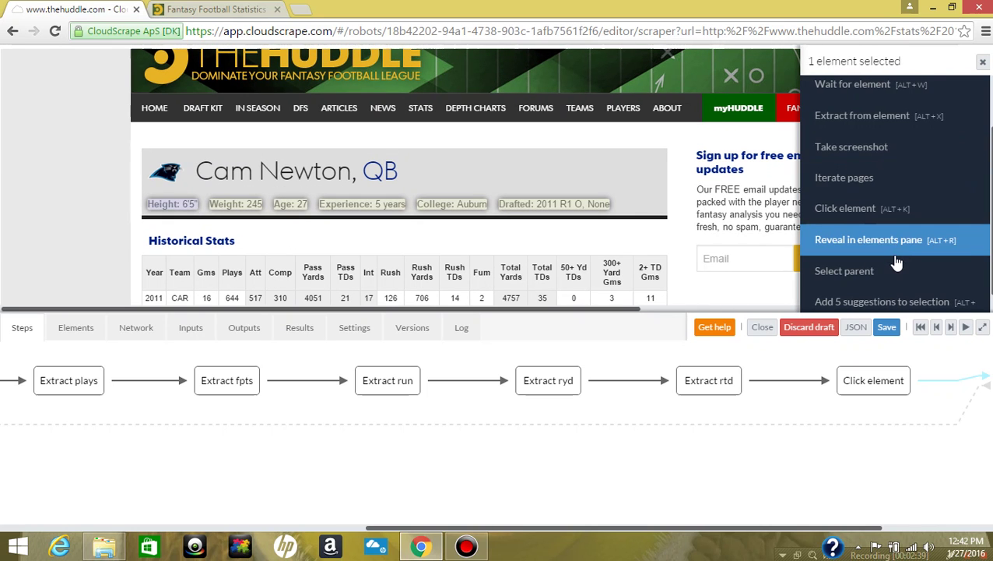
scroll(895, 249, "up", 1)
left_click(899, 187)
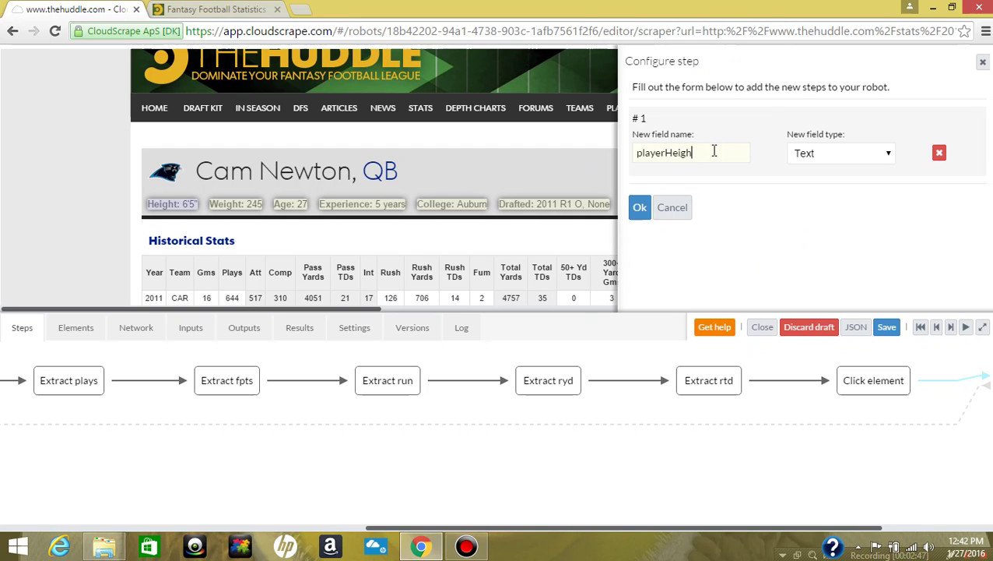
type("playerHeight")
key("Return")
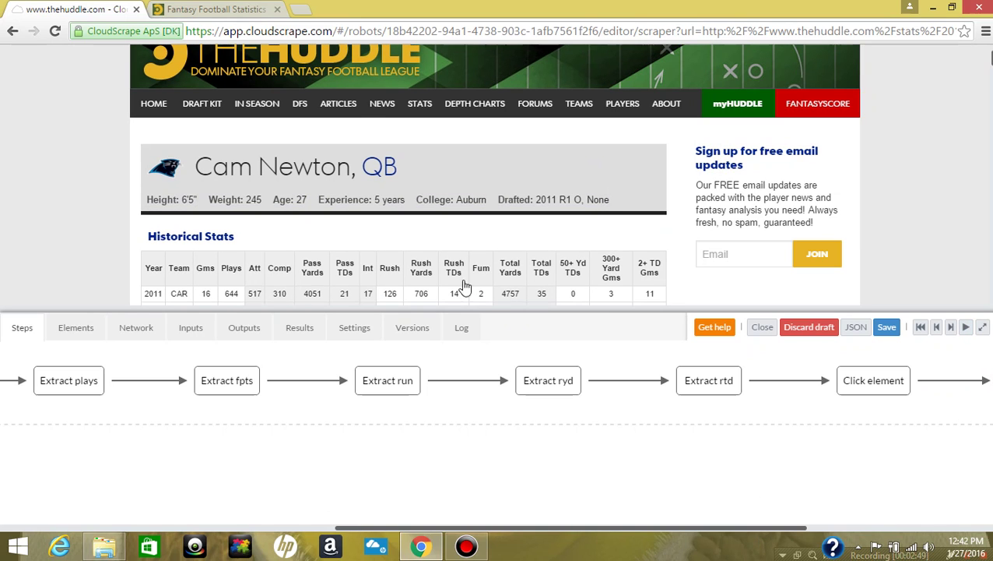
Step: Check the extracted playerHeight value in the results and return to the robot's step flow
left_click(299, 328)
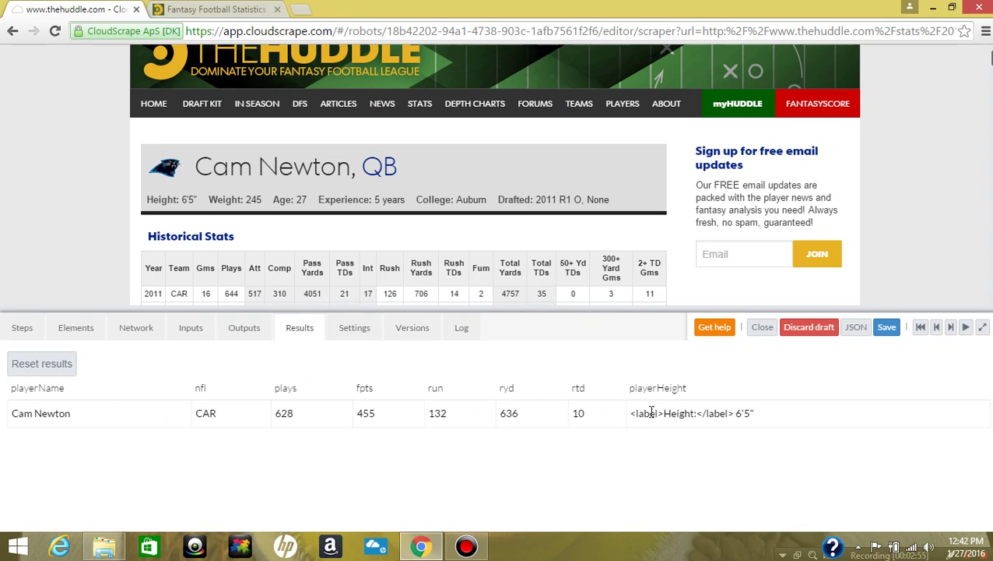
left_click(703, 420)
left_click(22, 327)
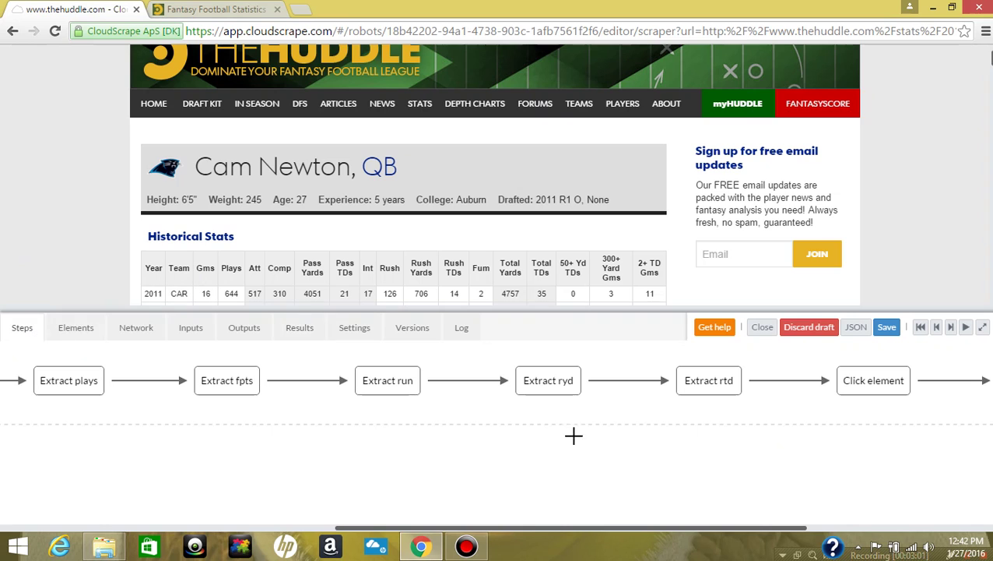
Step: Insert a Remove element step before Extract playerHeight, targeting only the "Height:" label in the profile header
left_click_drag(802, 530, 911, 522)
left_click(759, 377)
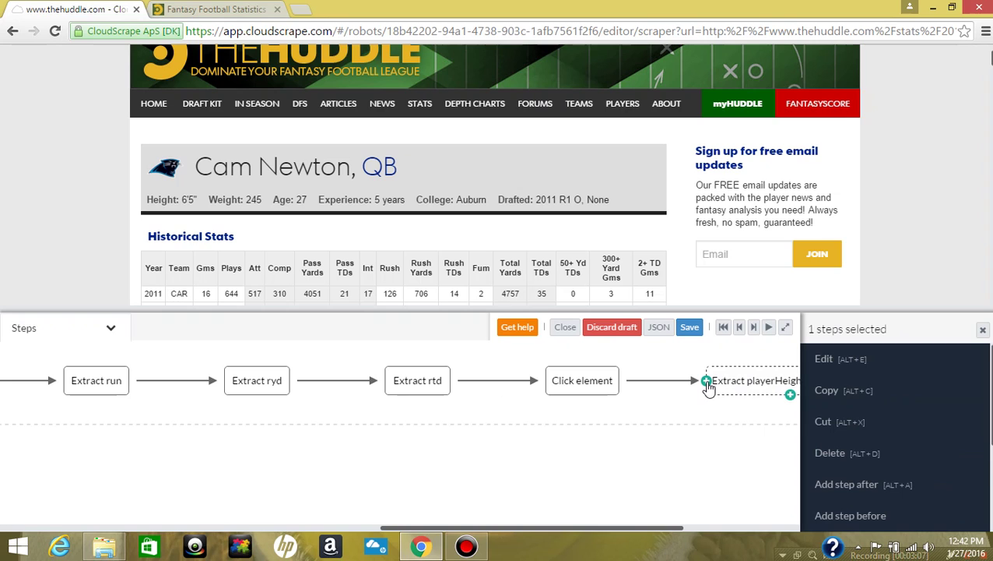
left_click(706, 381)
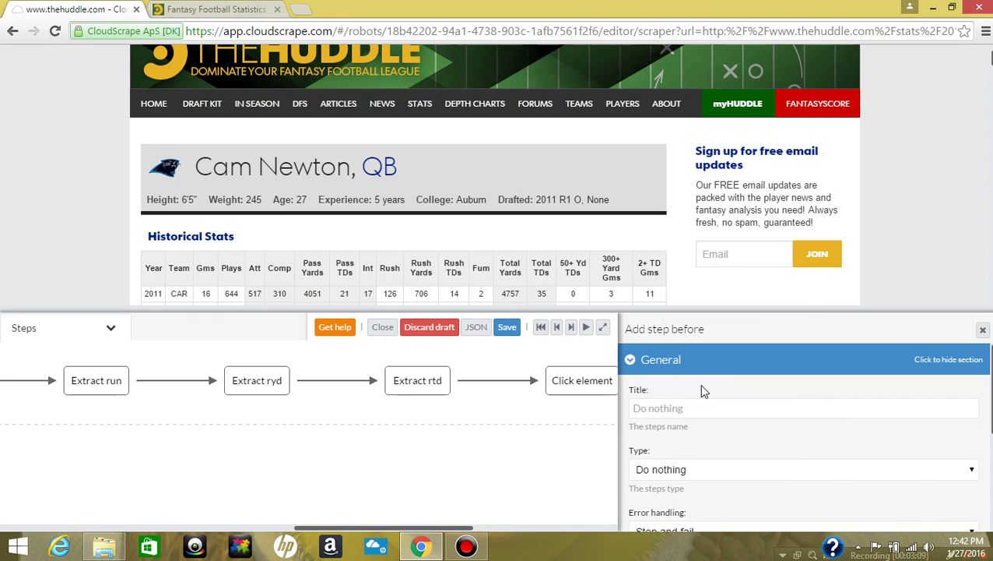
scroll(709, 435, "down", 1)
left_click(709, 398)
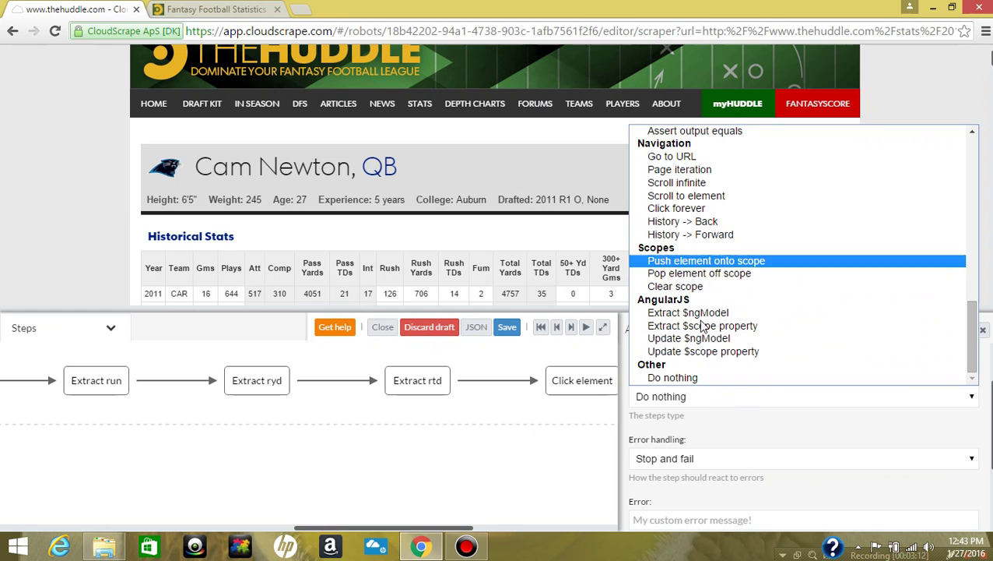
scroll(710, 257, "up", 2)
scroll(710, 288, "up", 2)
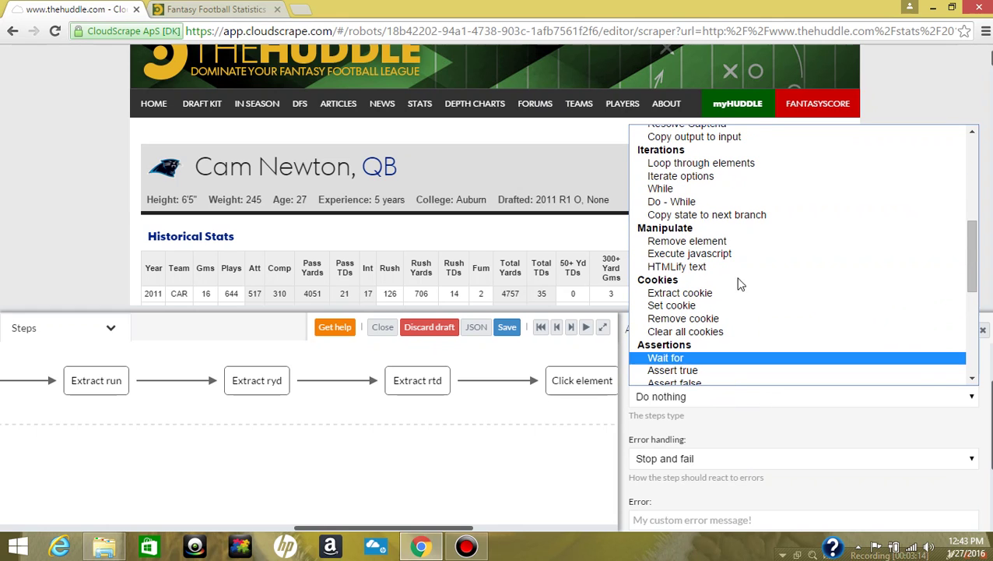
left_click(725, 244)
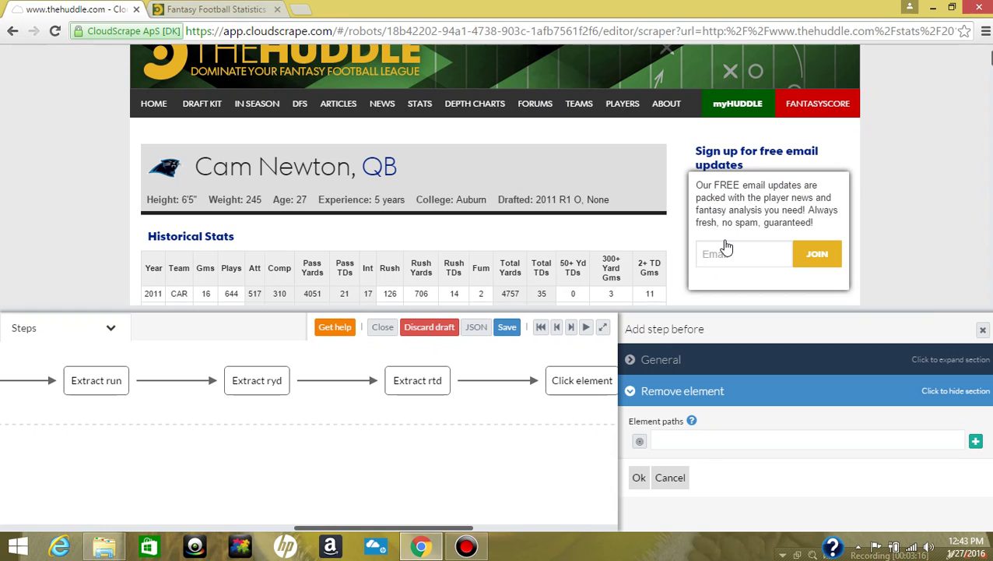
left_click(640, 443)
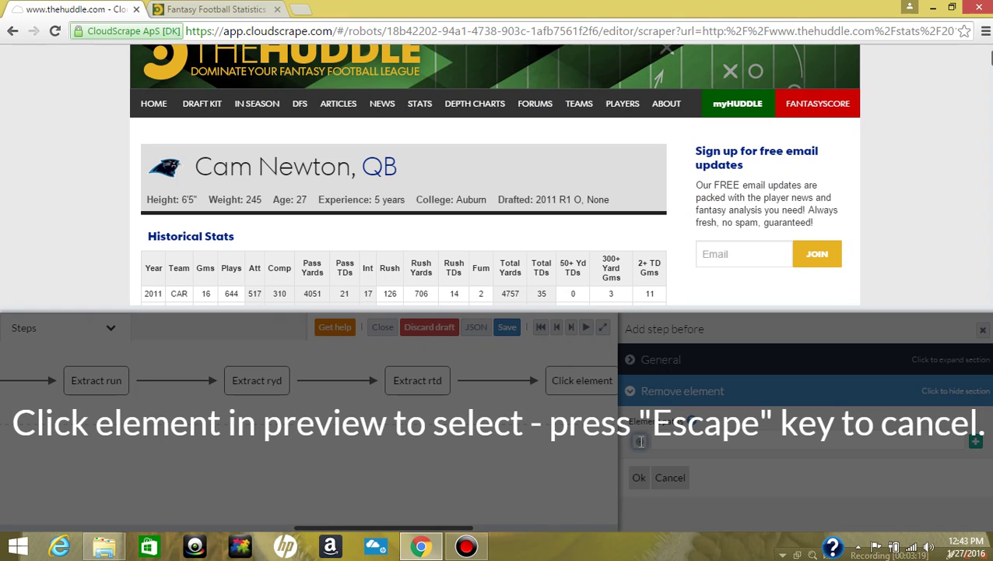
left_click(158, 203)
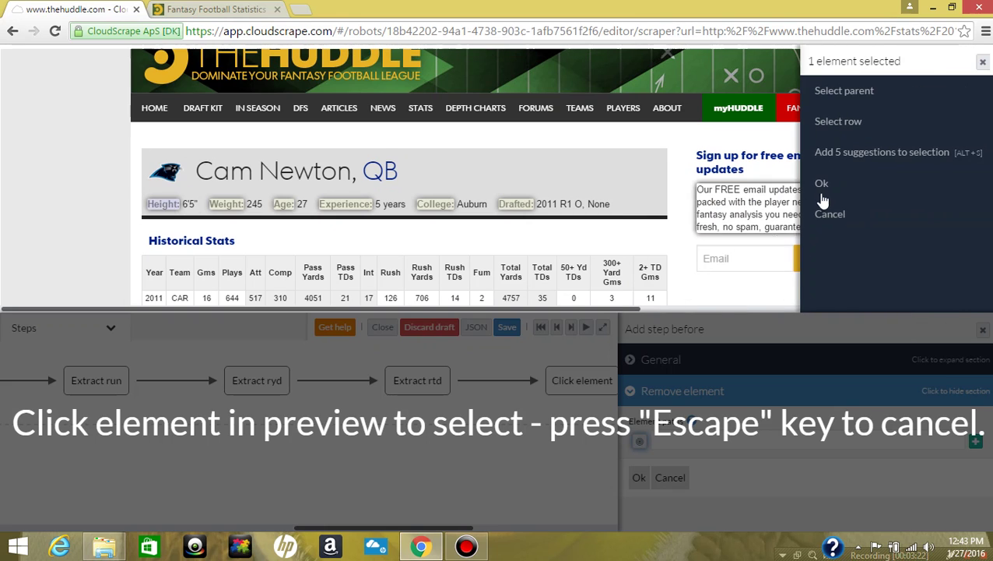
left_click(825, 192)
left_click(638, 477)
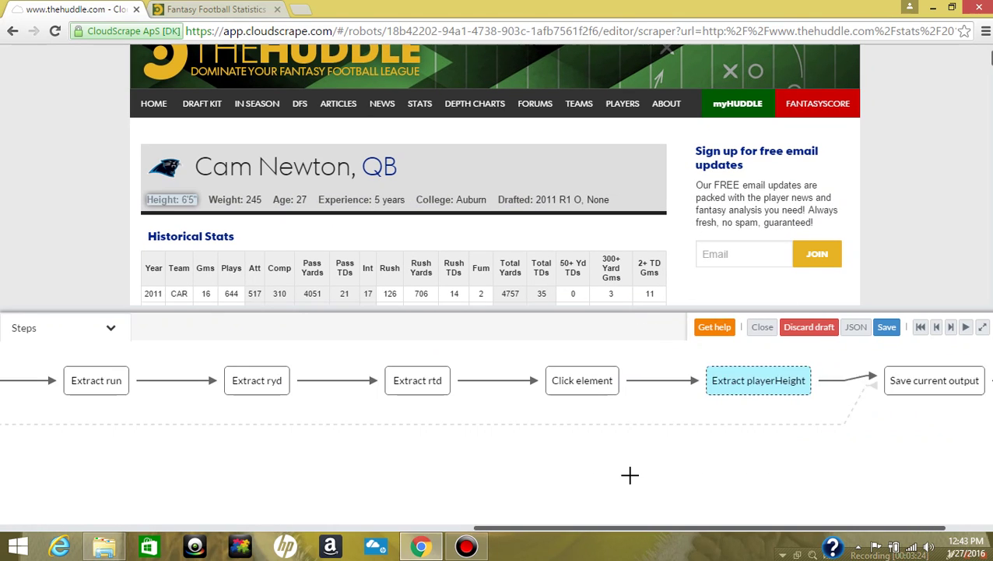
Step: Run the robot and examine the playerHeight values in the results
left_click_drag(802, 529, 847, 520)
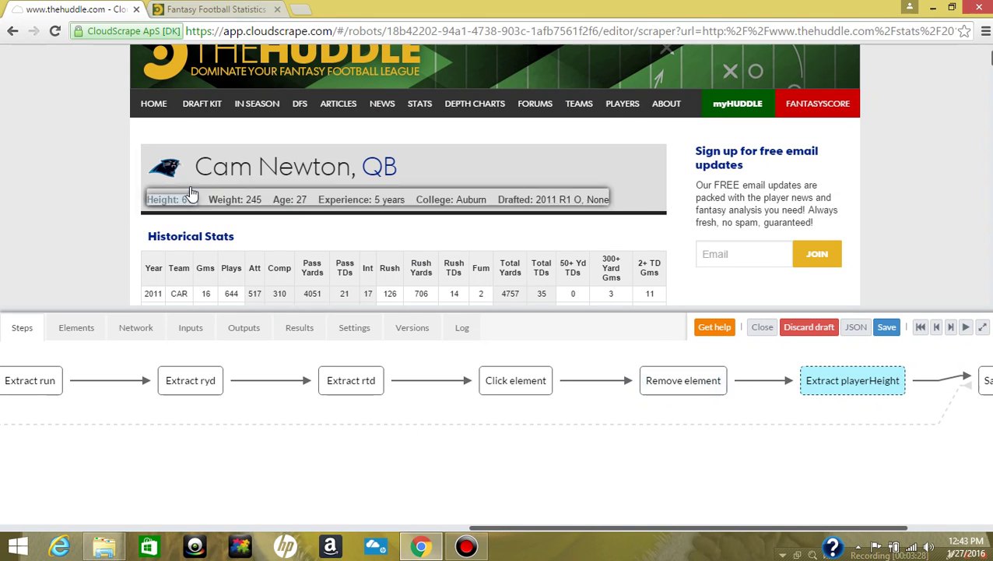
left_click(310, 330)
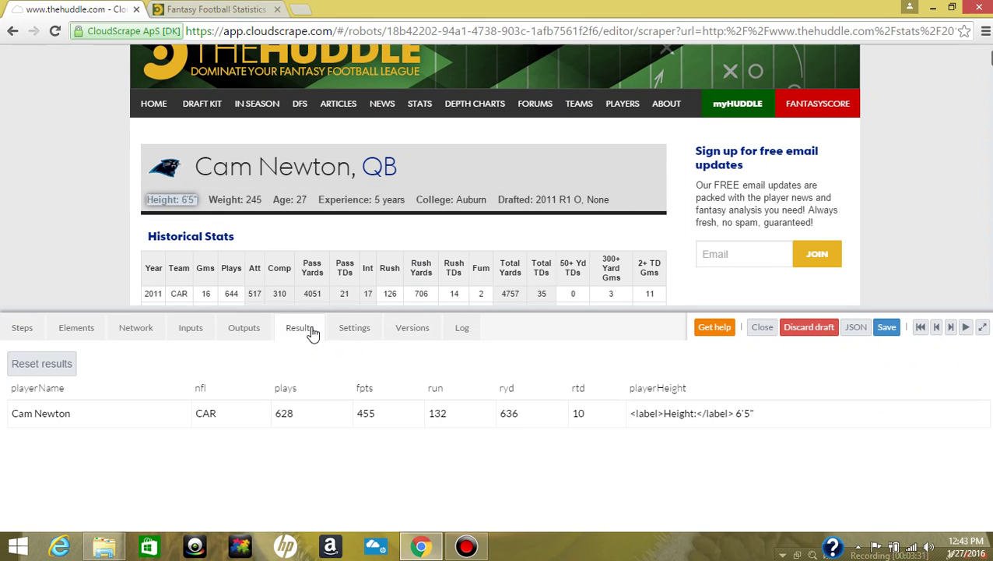
left_click(963, 328)
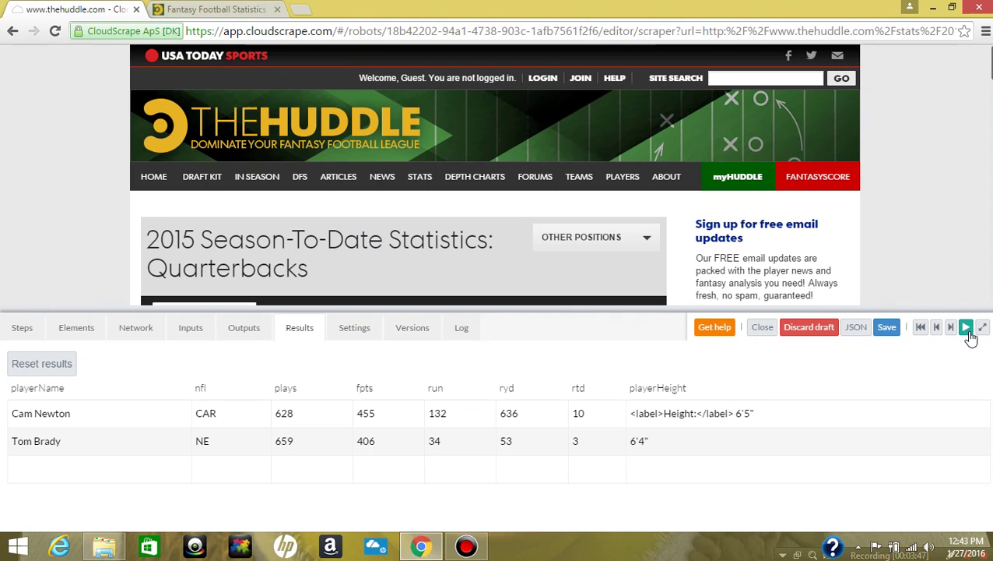
Step: Rewind the robot to its start and replay its steps through Extract playerHeight on the first player's profile
left_click(21, 330)
left_click(920, 327)
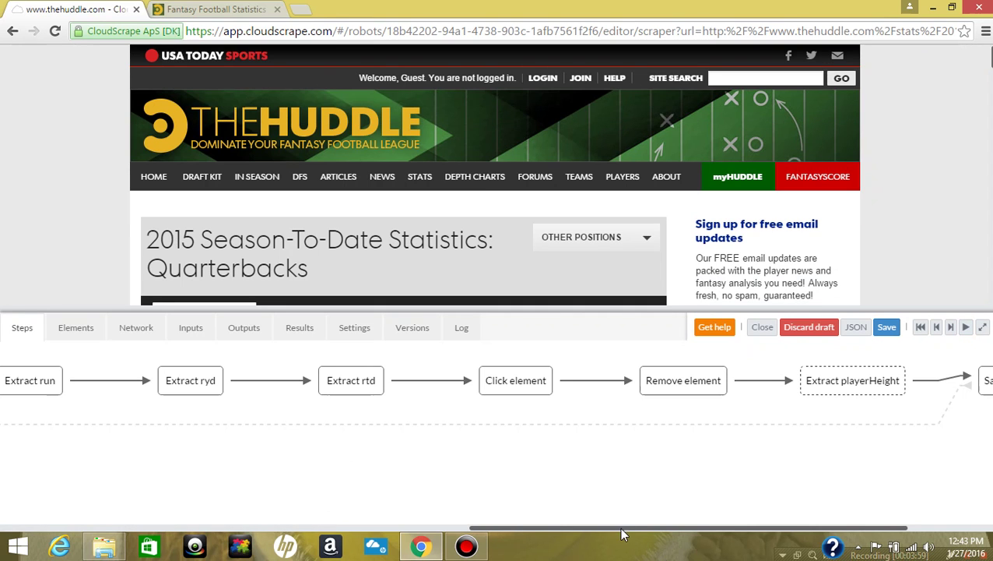
left_click_drag(621, 529, 176, 488)
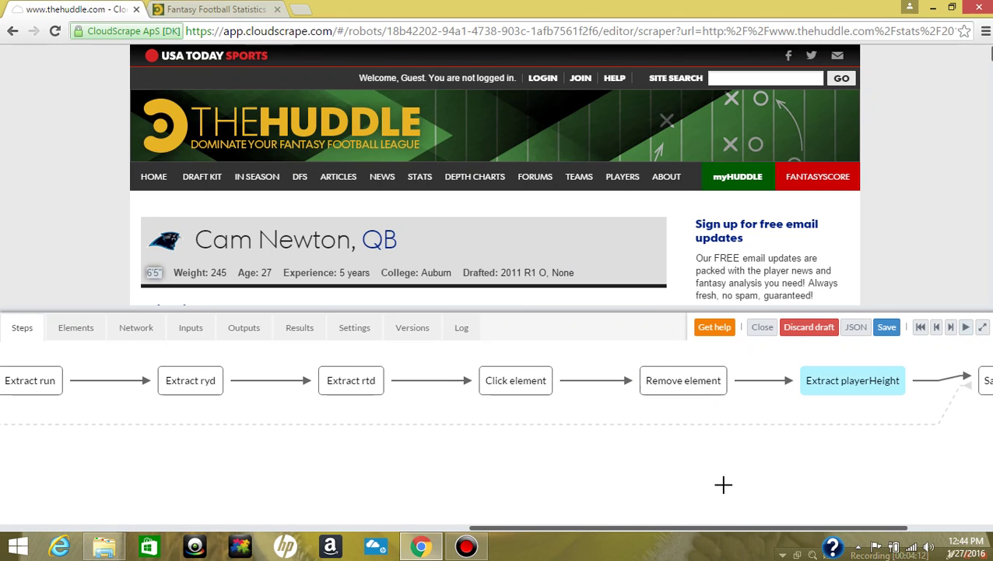
Step: Extract the weight entry from the player's profile header into a new Text field named playerWeight
left_click(218, 277)
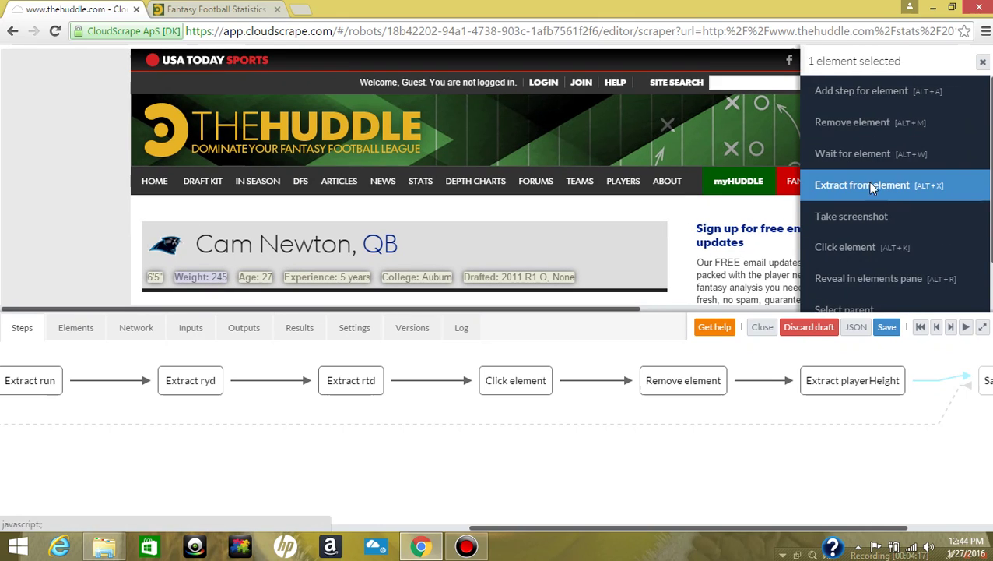
left_click(872, 187)
left_click(725, 138)
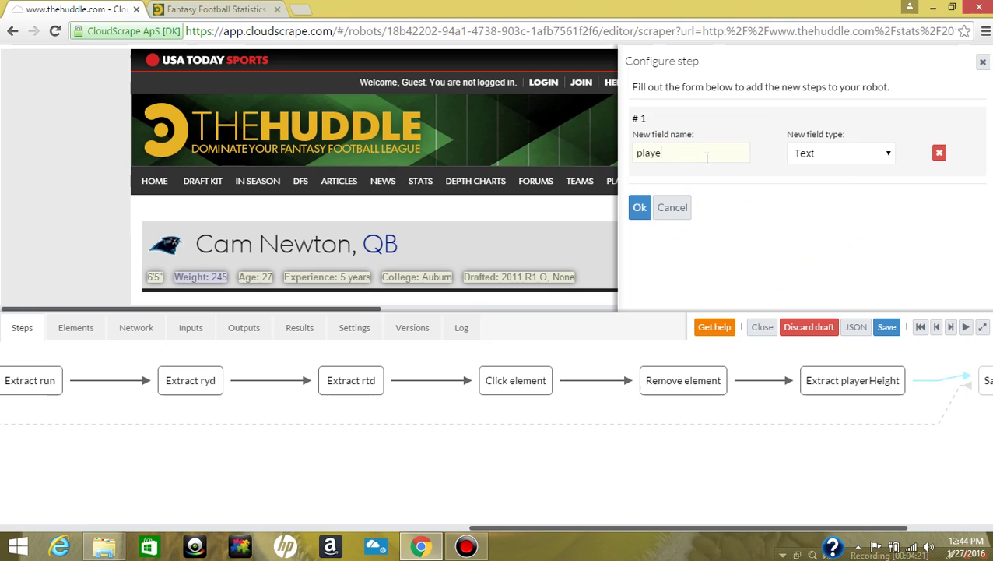
type("playerWeight")
key("Return")
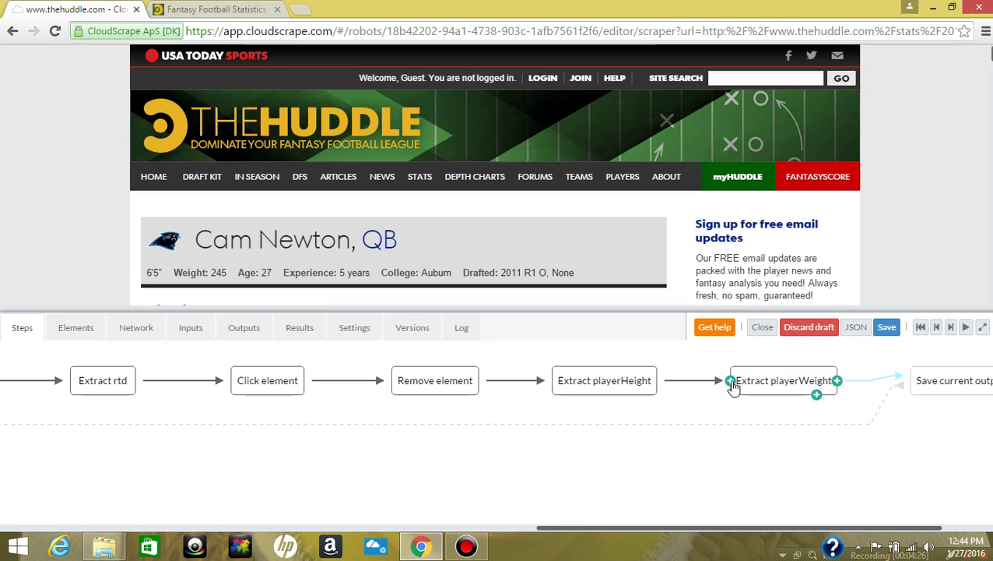
Step: Insert a Remove element step before Extract playerWeight, targeting only the "Weight:" label in the profile header
left_click(730, 381)
left_click(690, 470)
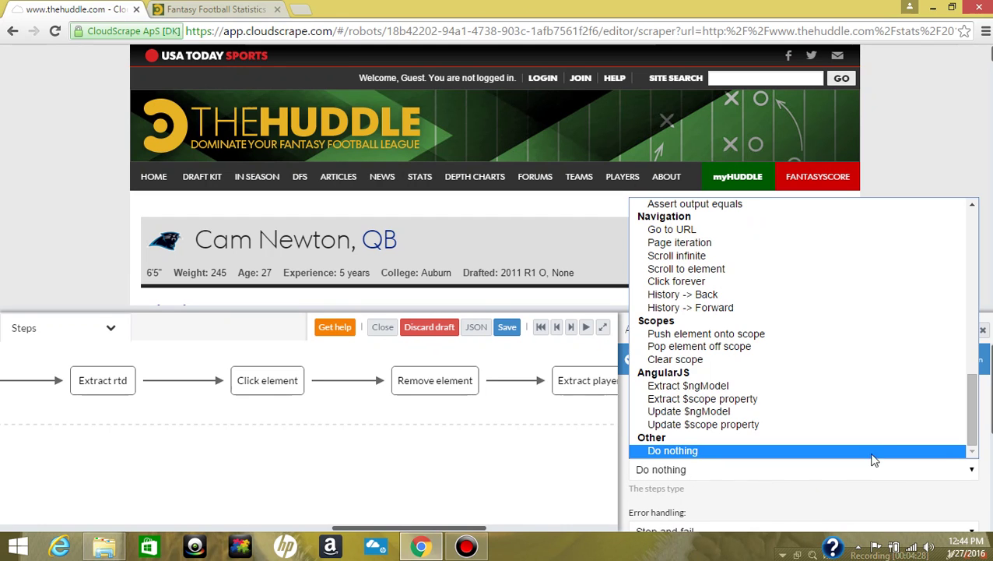
scroll(736, 327, "up", 3)
scroll(740, 342, "up", 3)
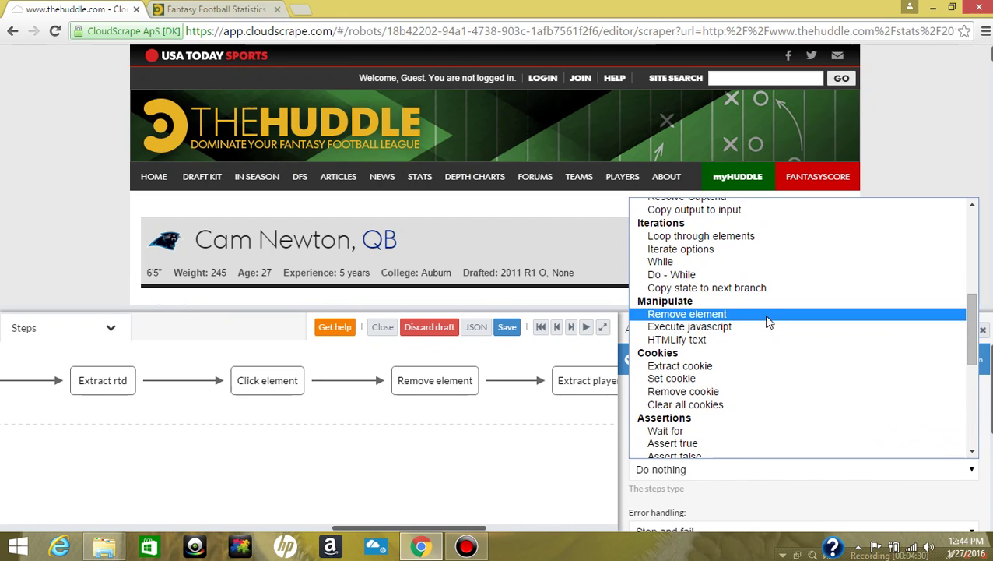
left_click(705, 316)
left_click(640, 442)
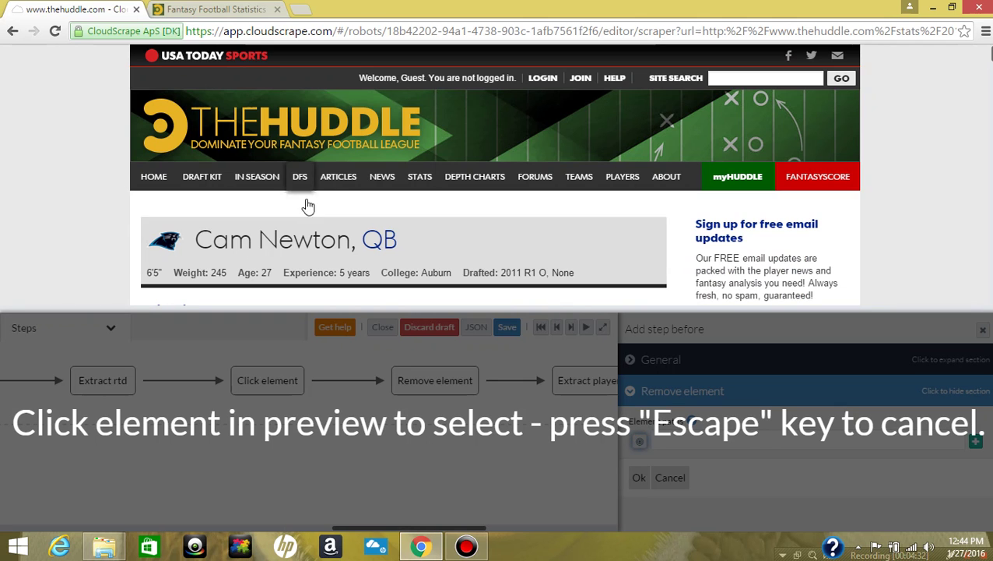
left_click(191, 279)
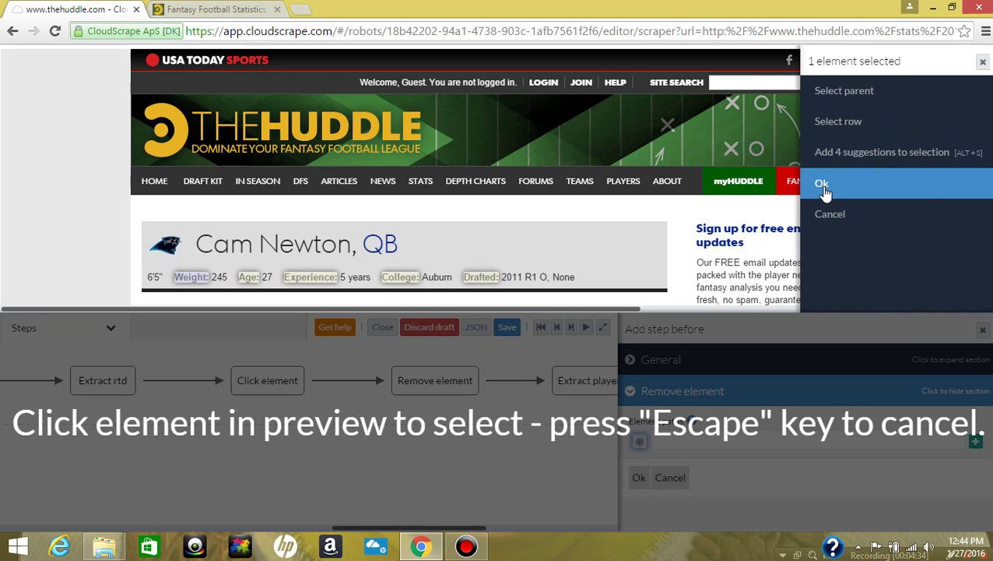
left_click(818, 186)
left_click(638, 477)
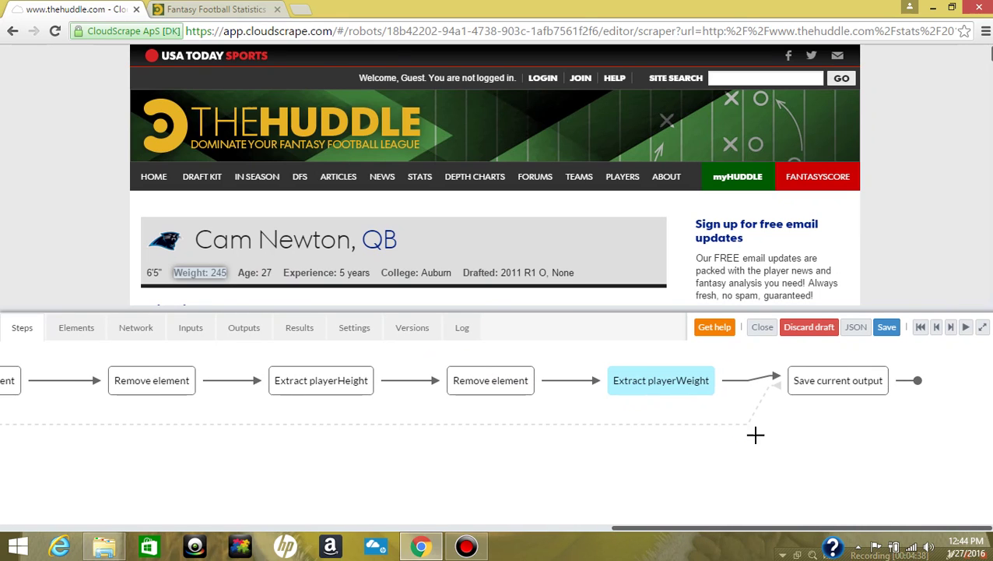
Step: Extract the age entry from the player's profile header into a new Text field named playerAge
left_click(679, 382)
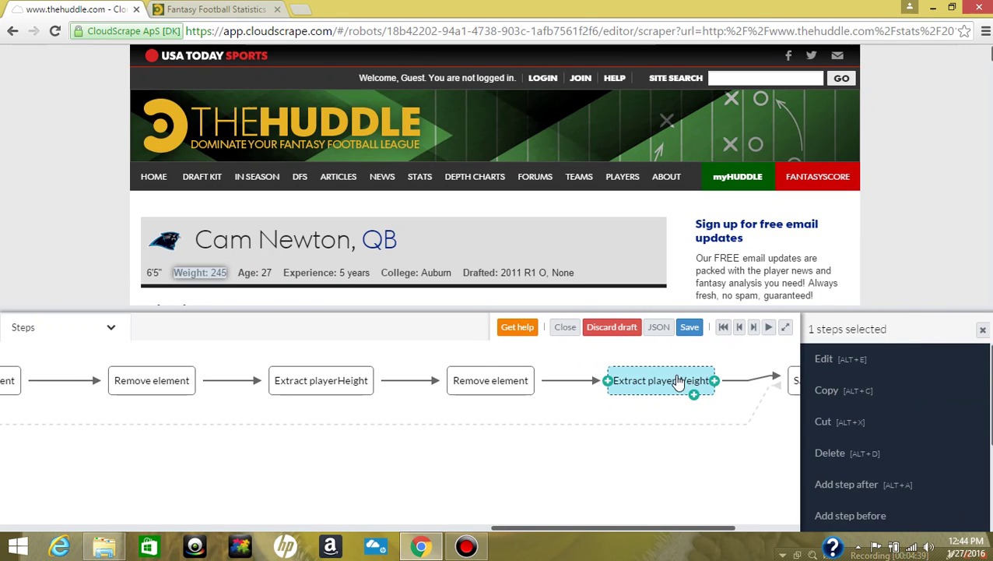
left_click(704, 442)
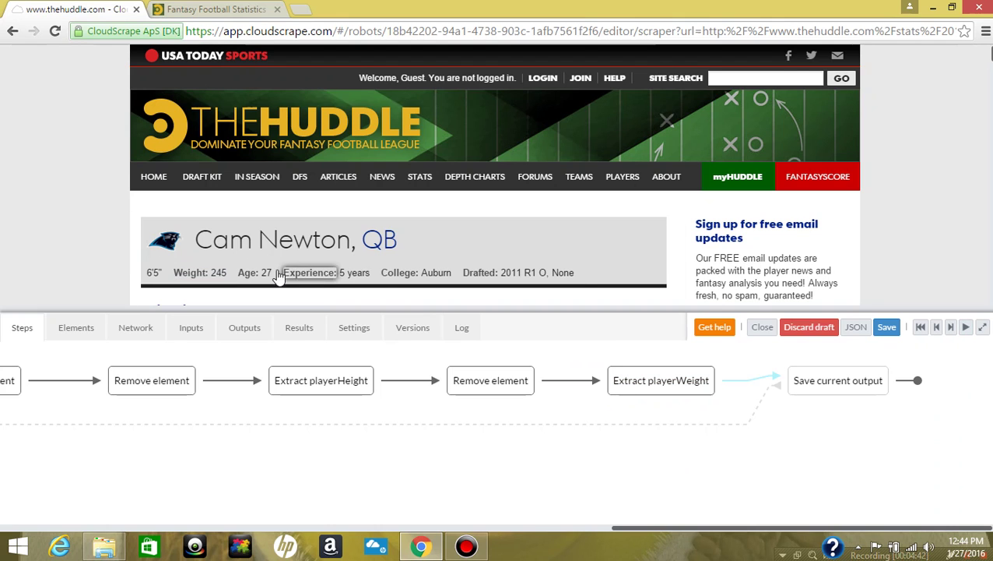
left_click(286, 278)
left_click(915, 187)
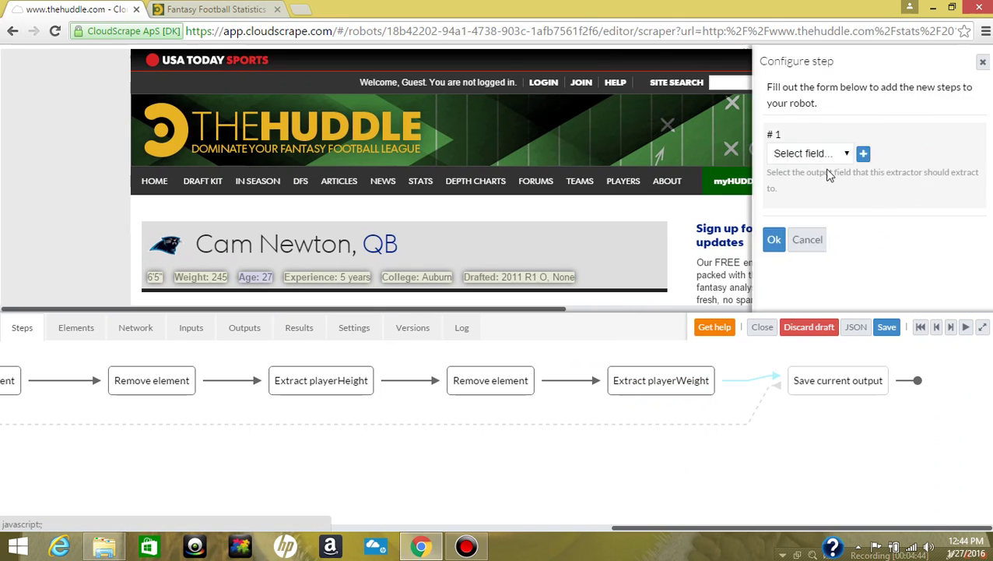
left_click(728, 139)
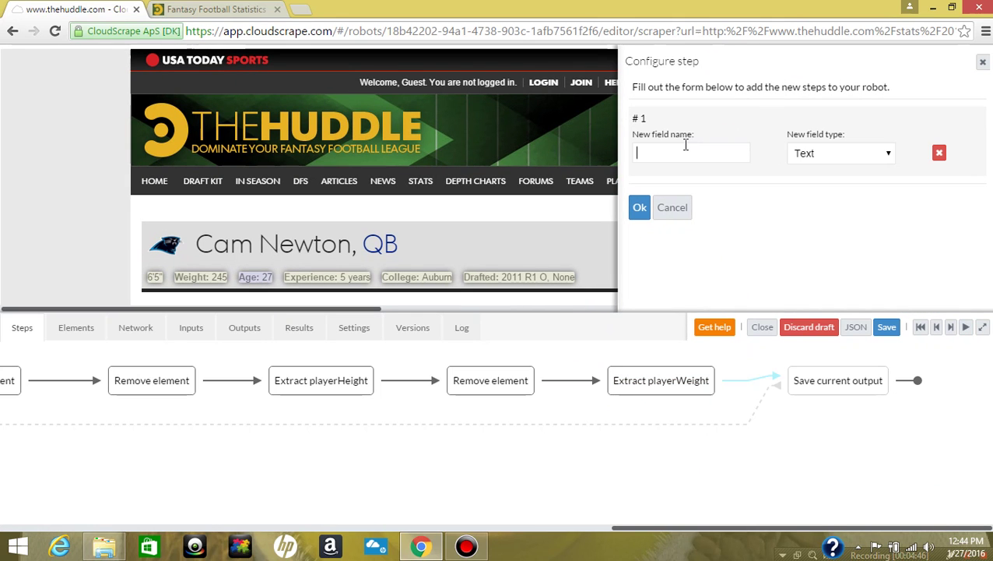
type("playerAge")
key("Return")
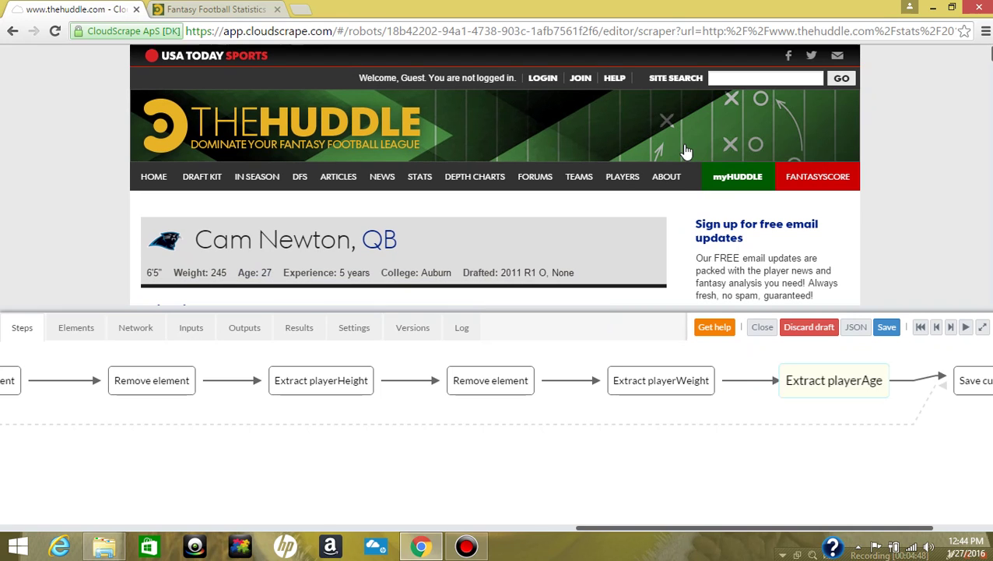
Step: Insert a Remove element step before Extract playerAge, targeting only the "Age:" label in the profile header
left_click(788, 382)
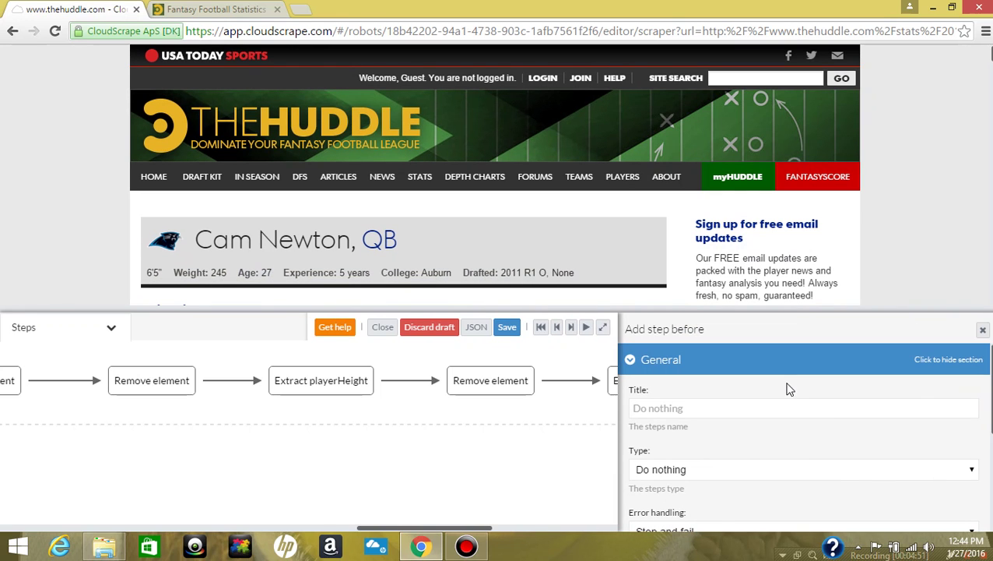
left_click(714, 470)
scroll(722, 315, "up", 4)
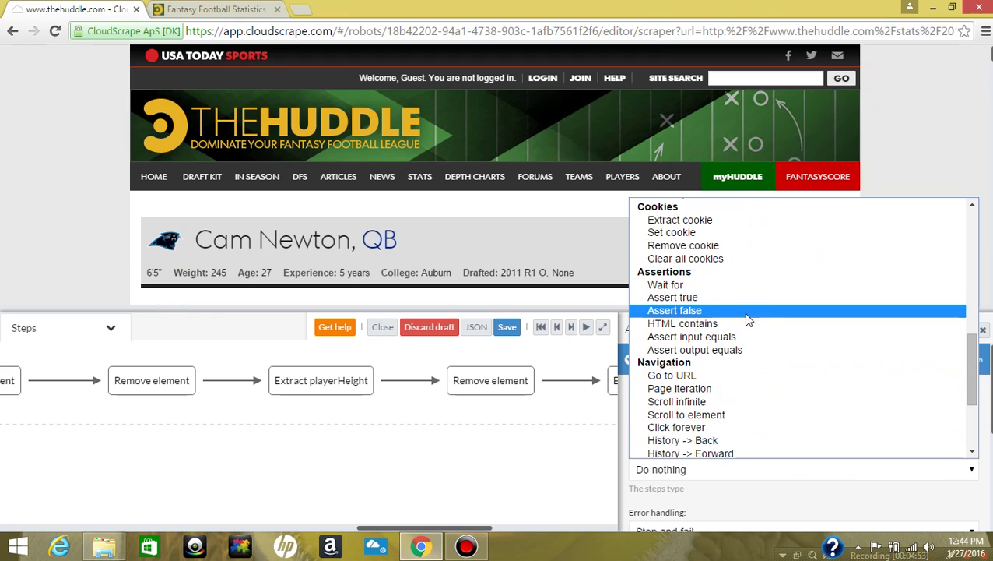
scroll(761, 327, "up", 2)
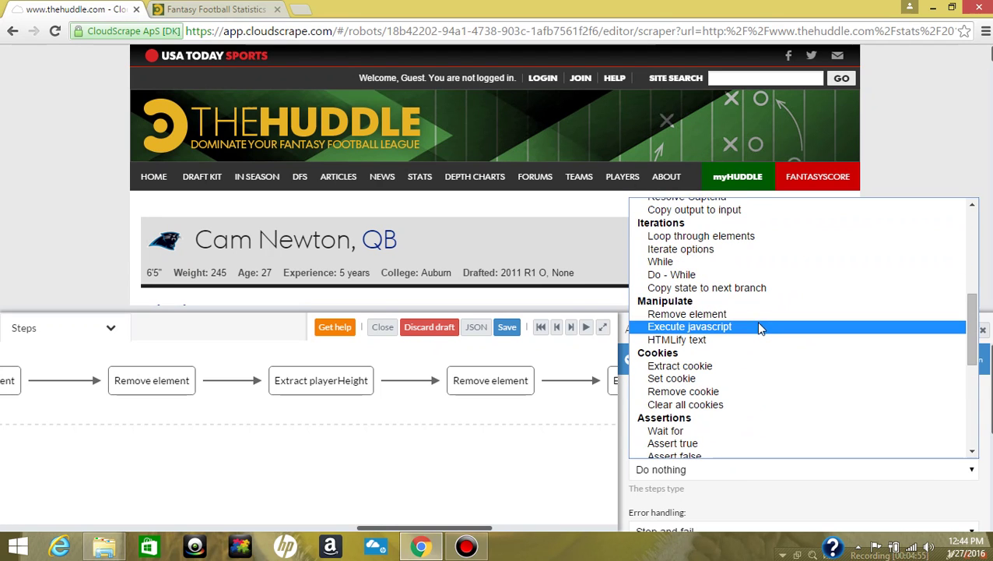
left_click(687, 314)
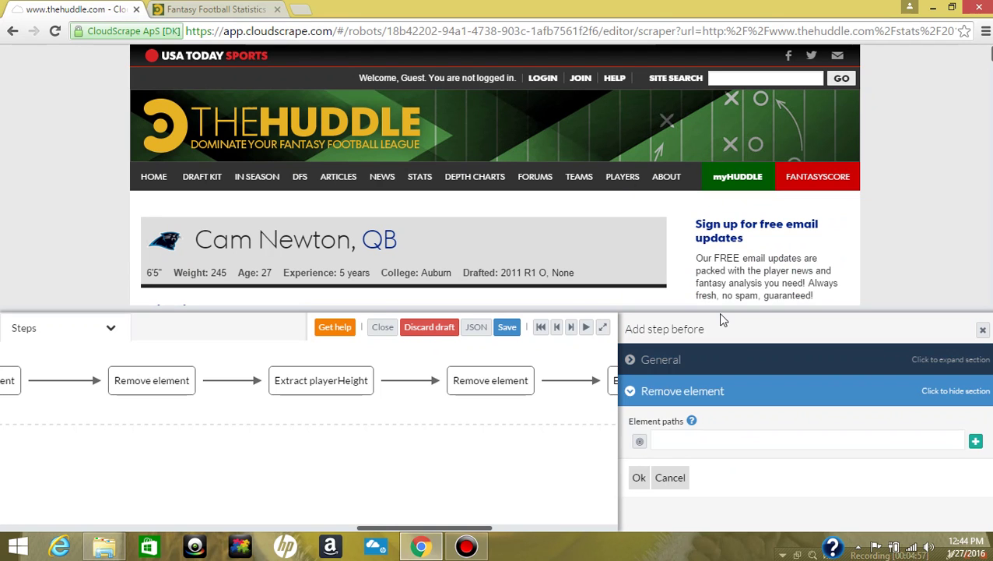
left_click(639, 442)
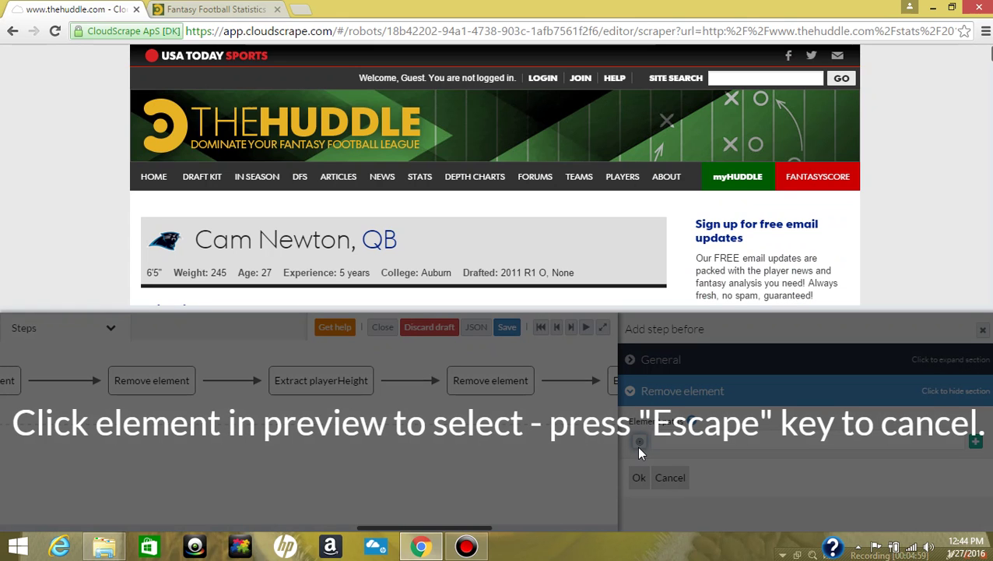
left_click(249, 275)
left_click(894, 193)
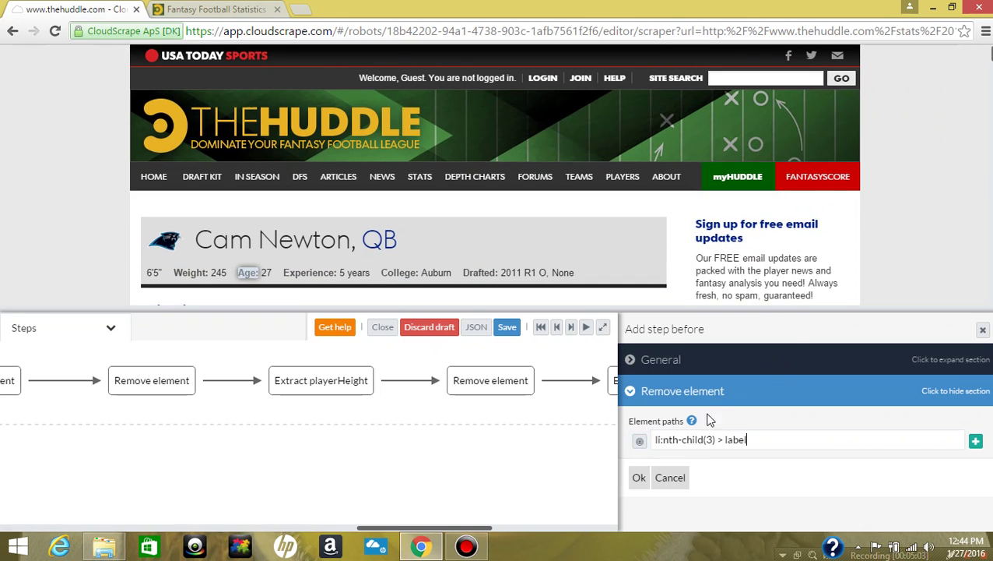
left_click(640, 477)
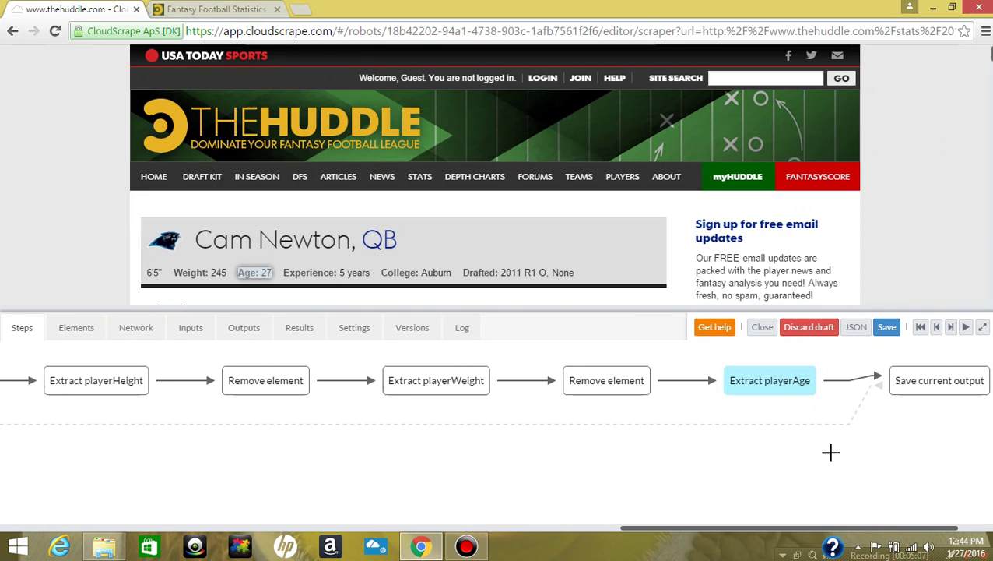
Step: Extract the experience entry from the player's profile header into a new Text field named playerExperience
left_click(337, 274)
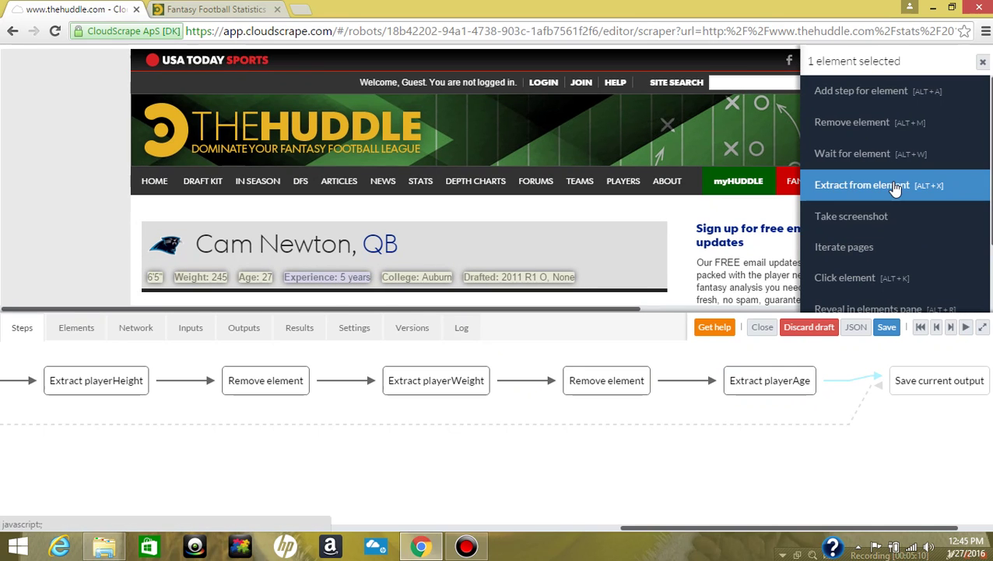
left_click(858, 186)
left_click(729, 139)
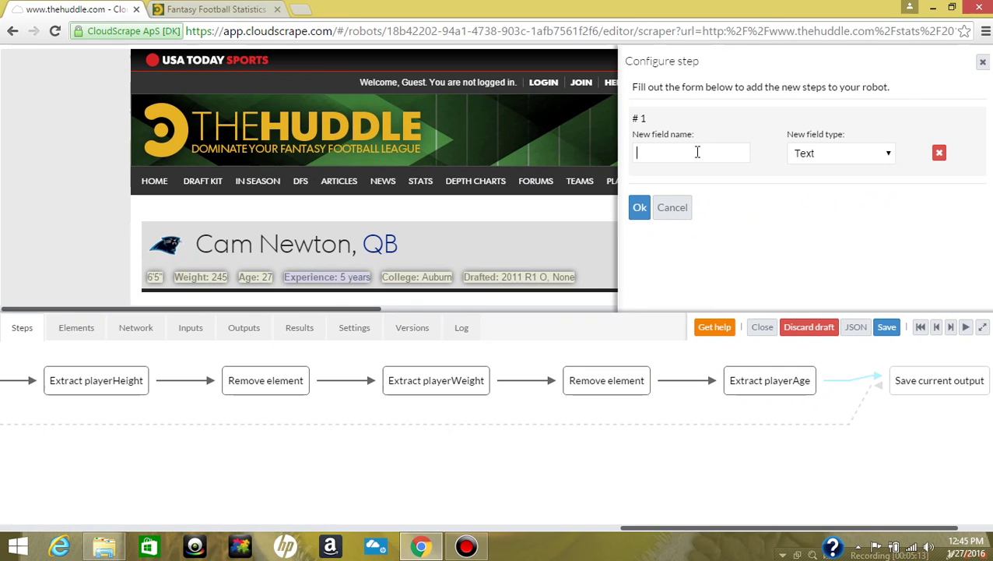
type("playerExperience")
left_click(649, 216)
Step: Insert a Remove element step before Extract playerExperience, targeting only the "Experience:" label in the profile header
left_click_drag(893, 528, 913, 535)
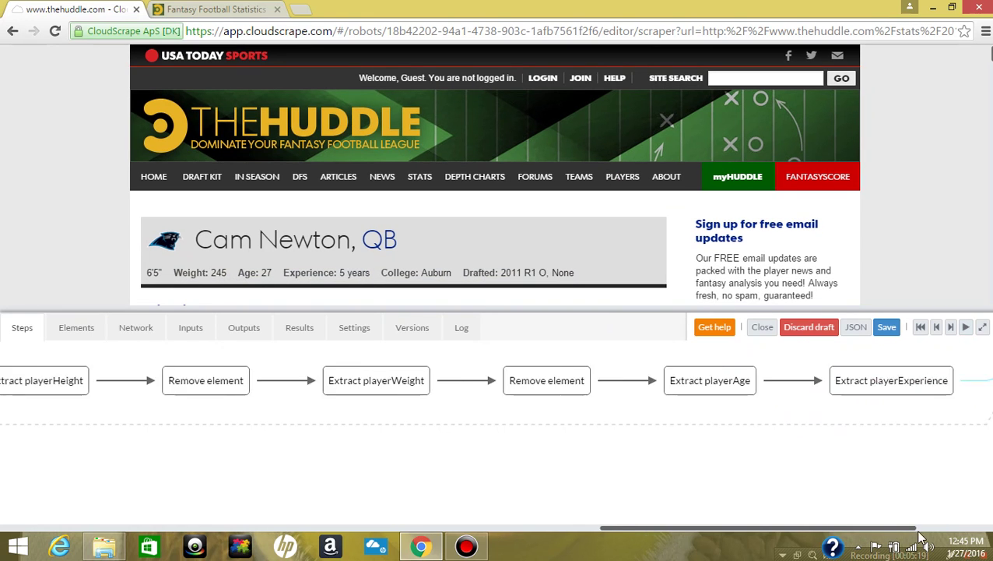
left_click(714, 392)
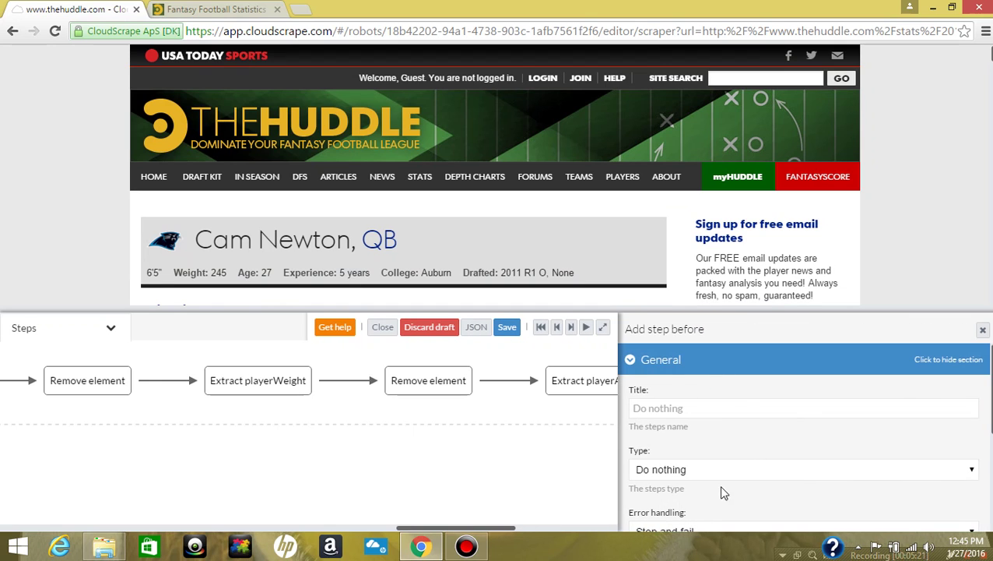
left_click(732, 471)
scroll(761, 337, "up", 5)
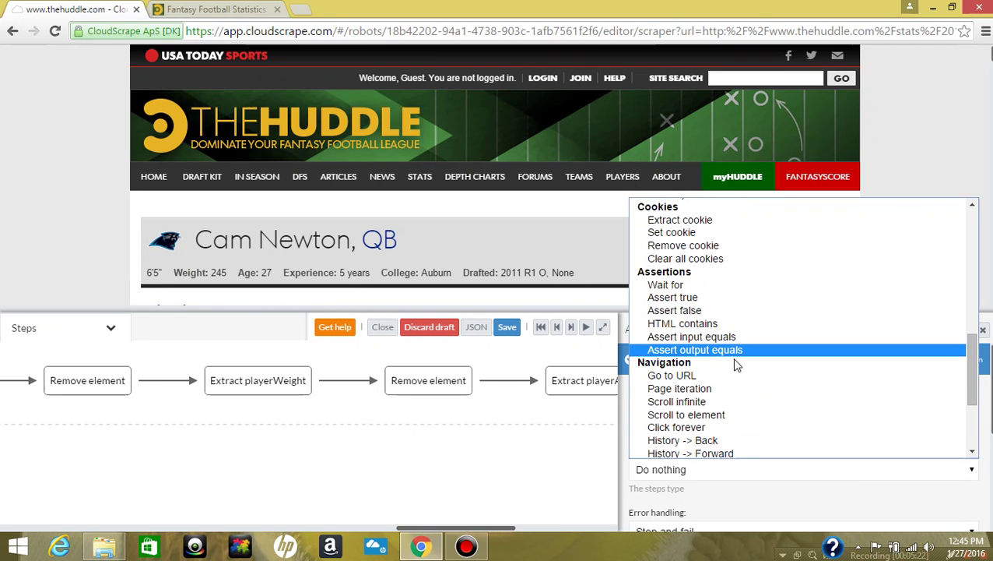
left_click(684, 315)
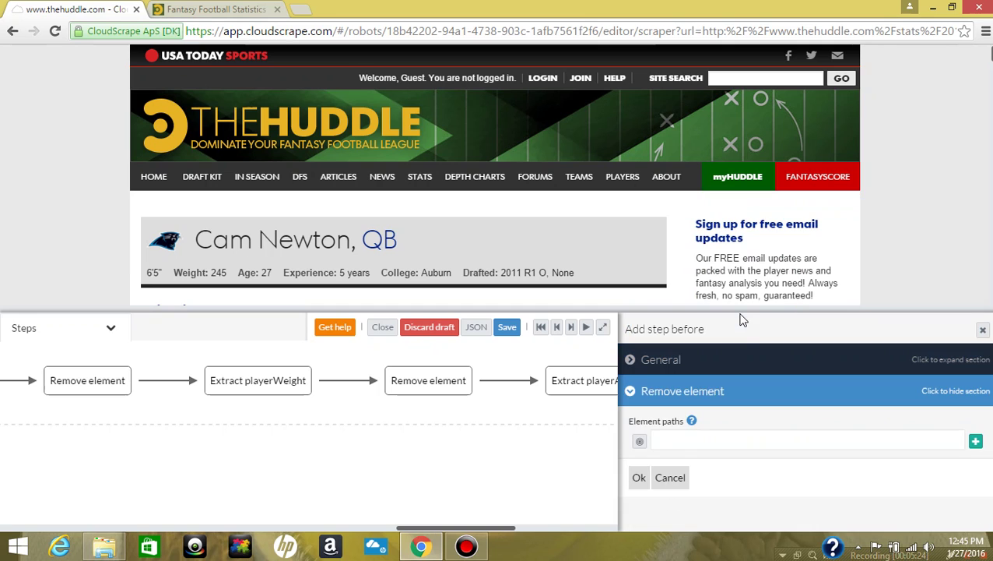
left_click(642, 443)
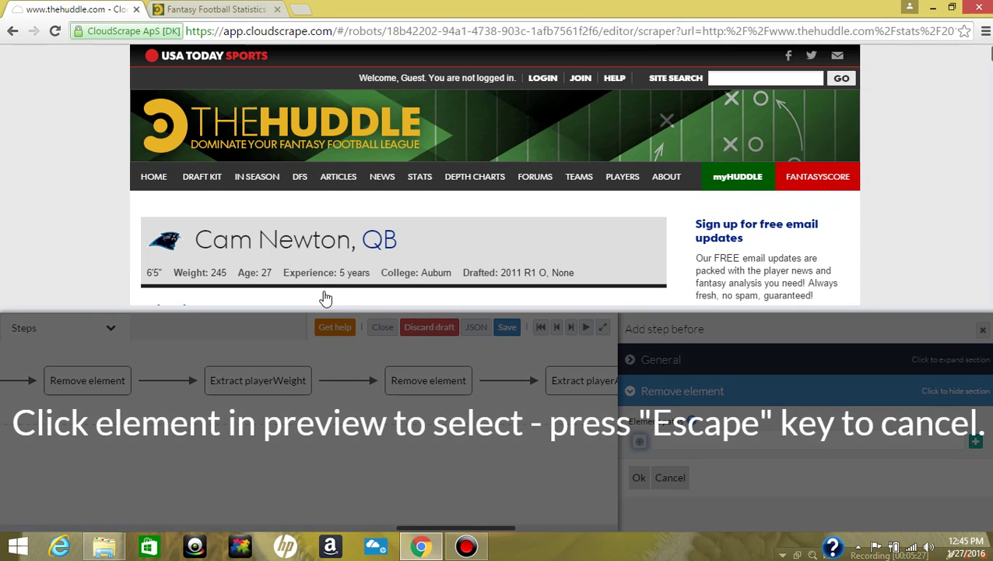
left_click(316, 282)
left_click(825, 187)
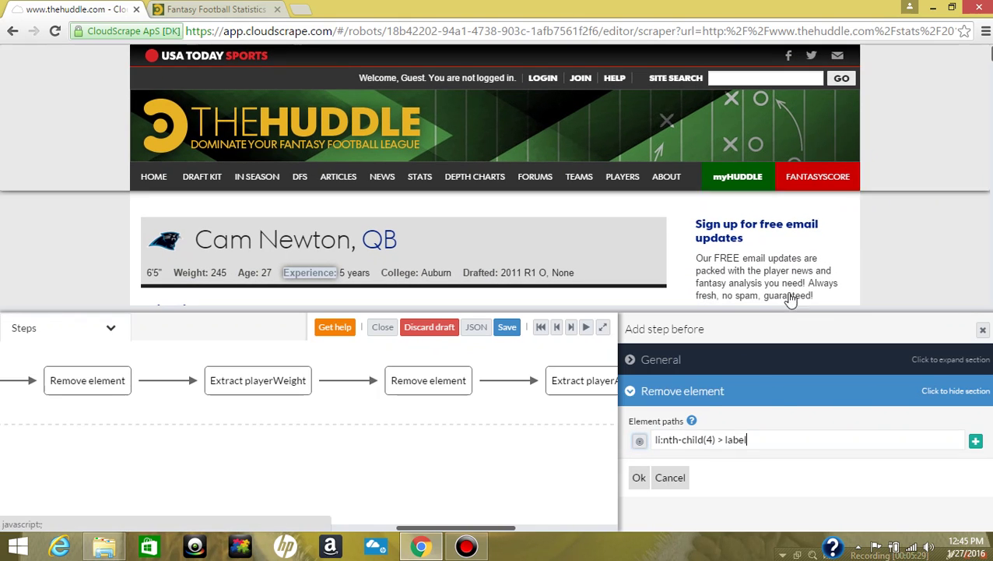
left_click(636, 478)
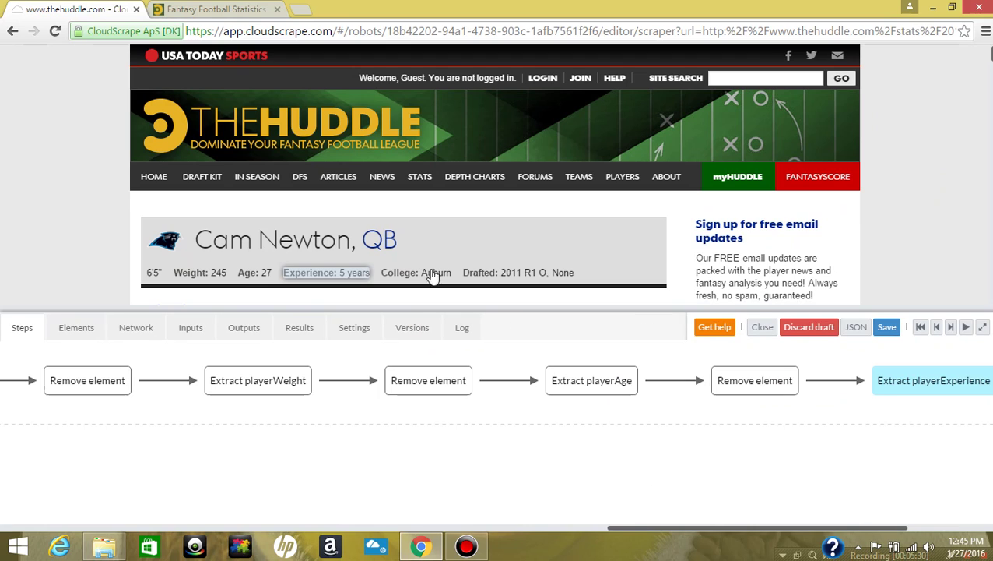
Step: Review the extracted results while the robot runs through the first few players, and stop the test run
left_click(294, 330)
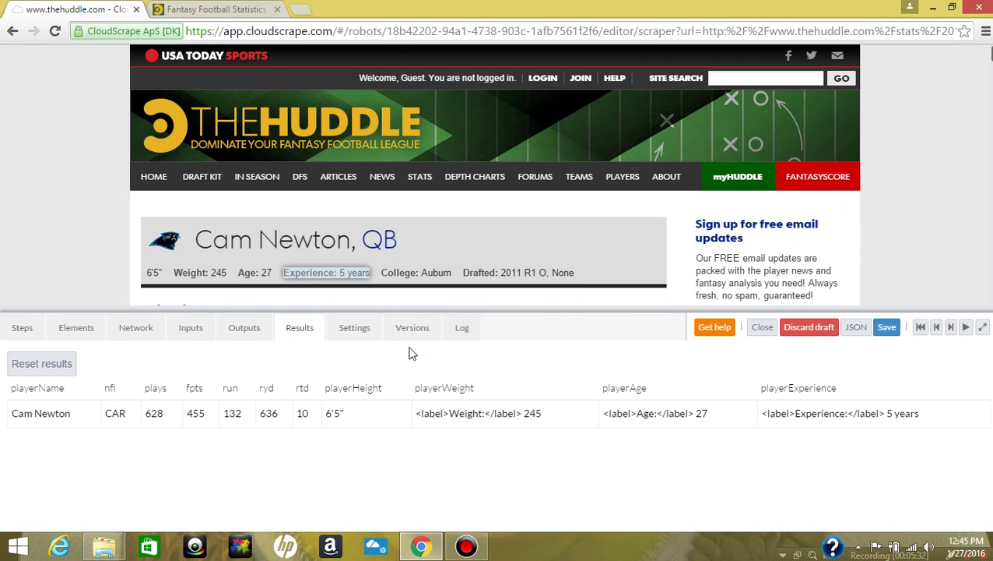
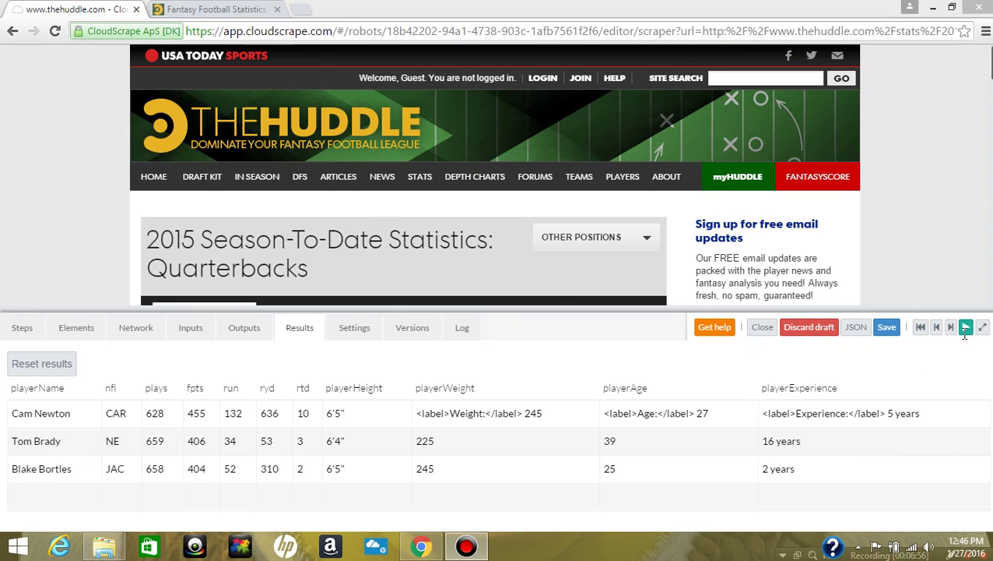
left_click(966, 327)
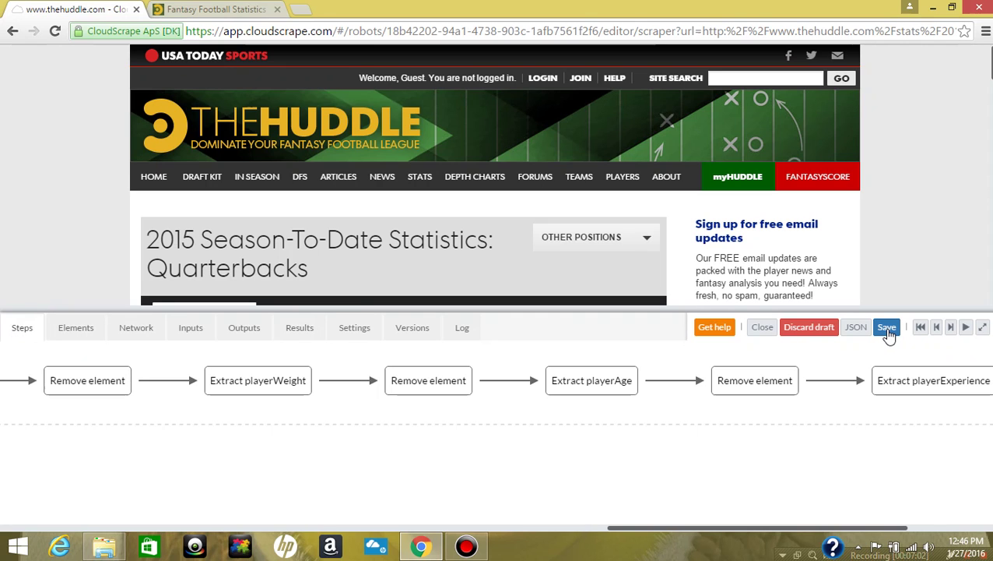
Step: Save the robot and close its editor to return to the projects list
left_click_drag(854, 532, 202, 496)
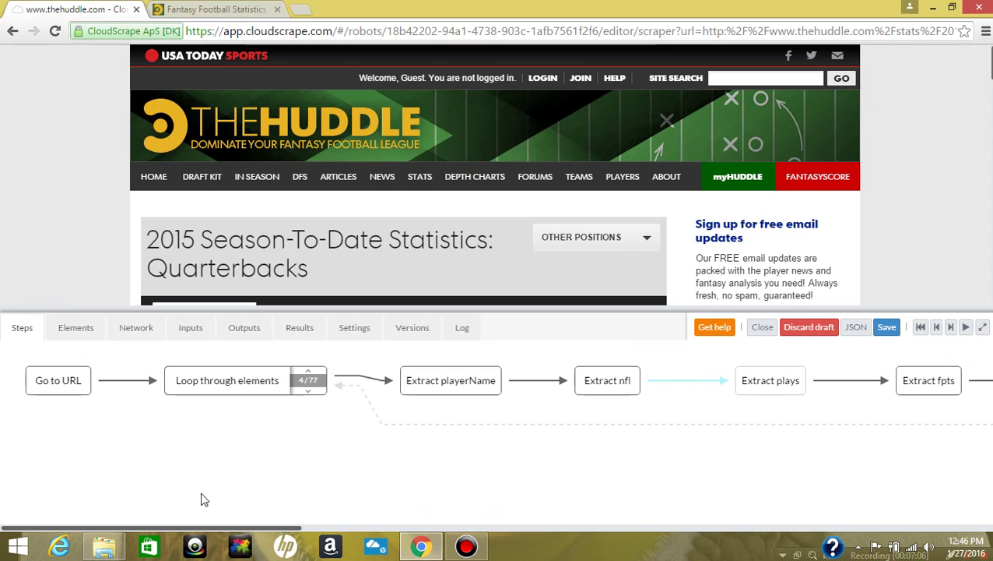
left_click(888, 329)
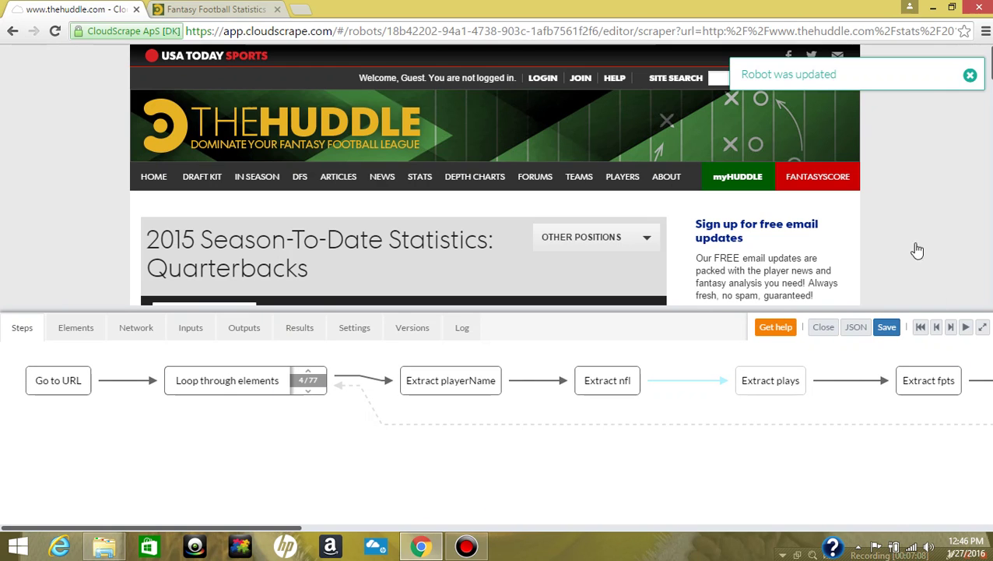
left_click(825, 331)
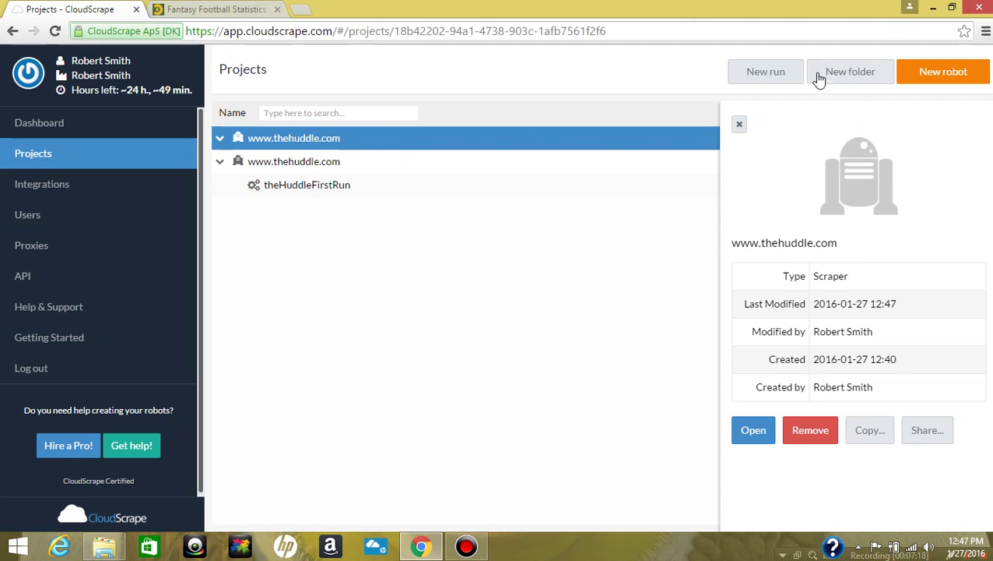
left_click(775, 81)
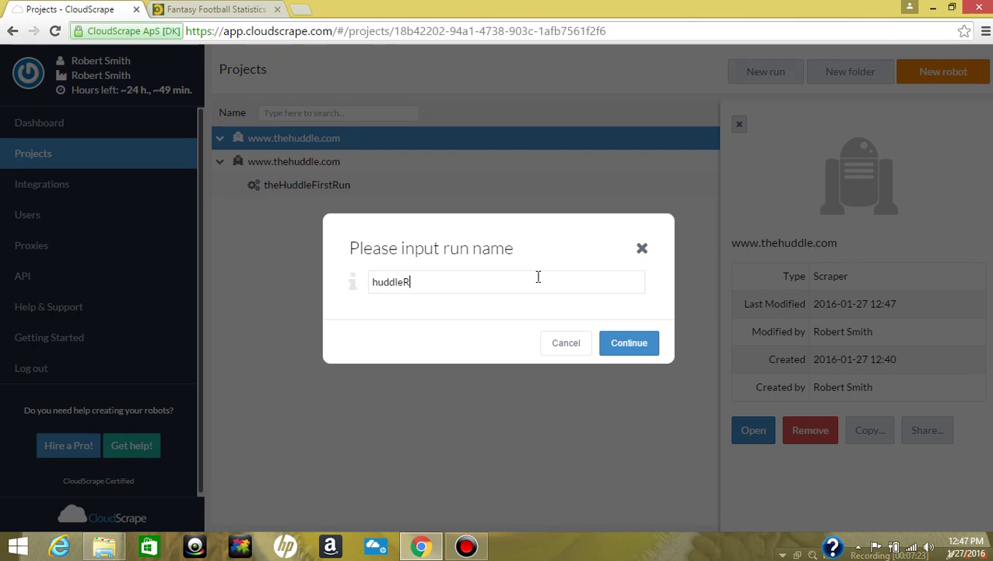
type("huddleRunFirst")
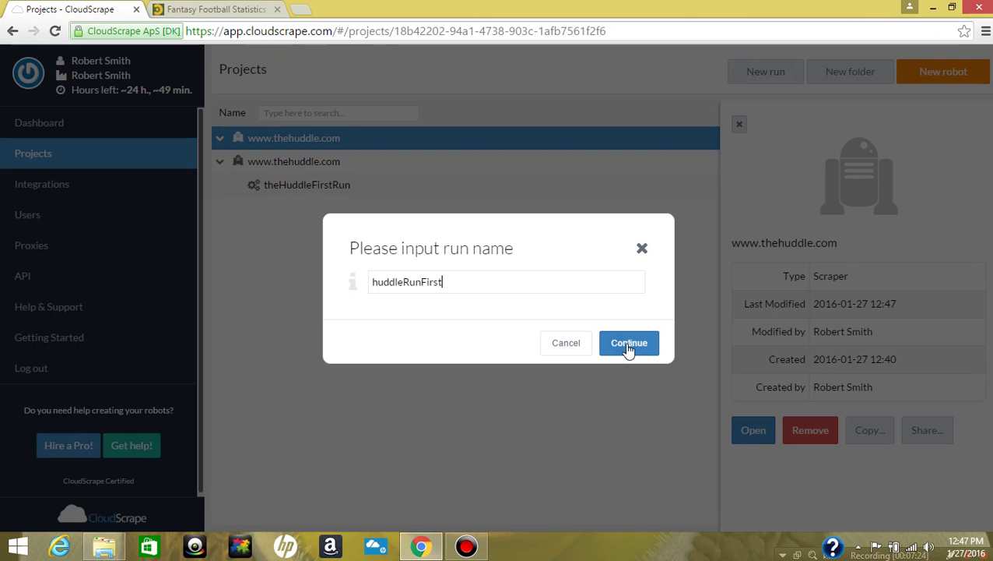
left_click(627, 346)
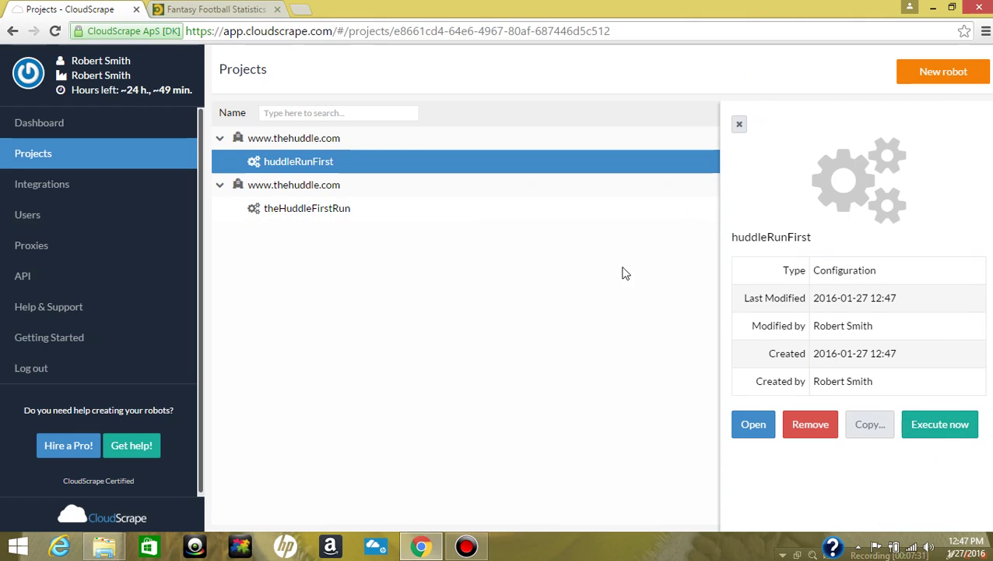
Step: Open the completed theHuddleFirstRun execution from the dashboard and examine the rows and columns of its extracted results
left_click(54, 124)
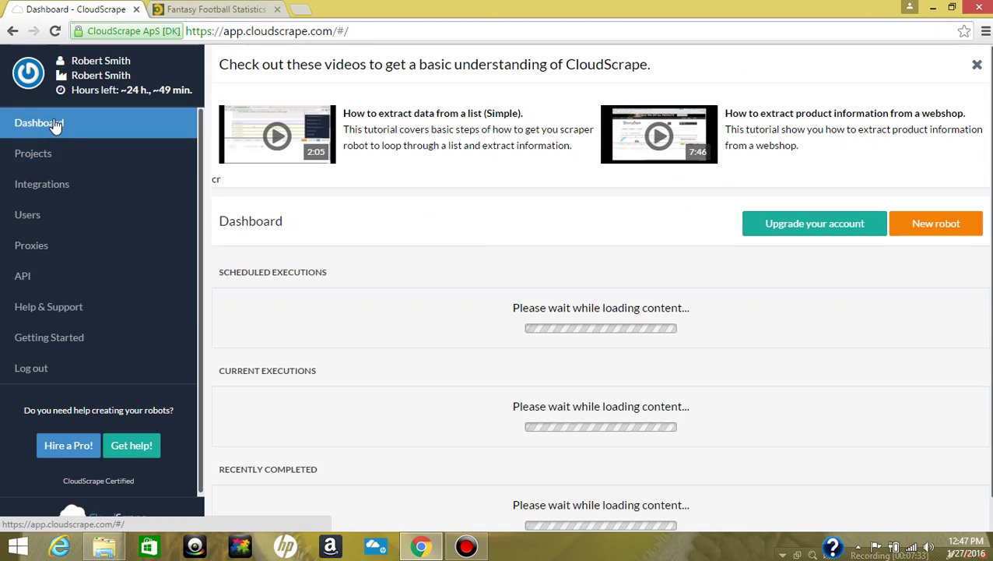
scroll(325, 352, "down", 1)
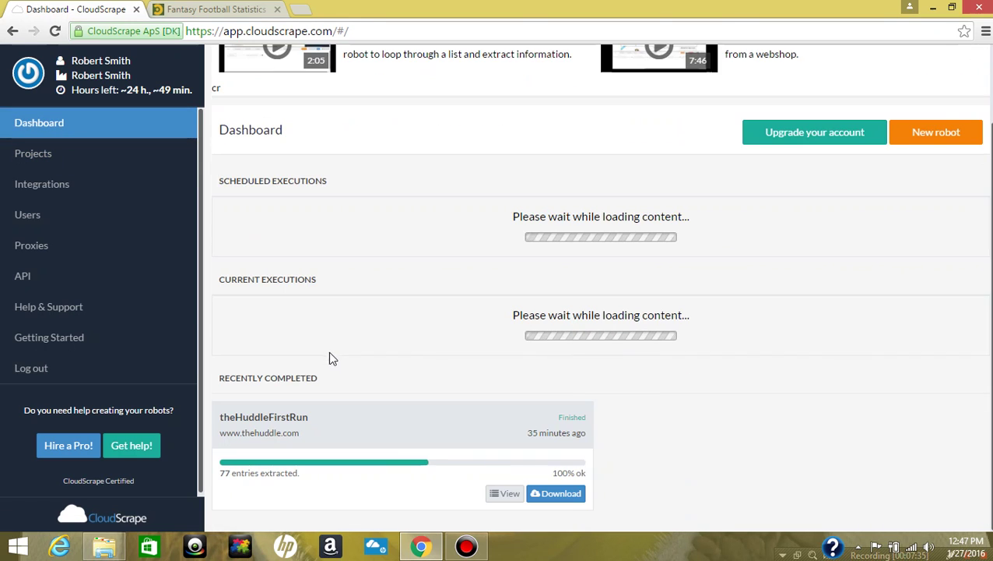
scroll(375, 354, "down", 1)
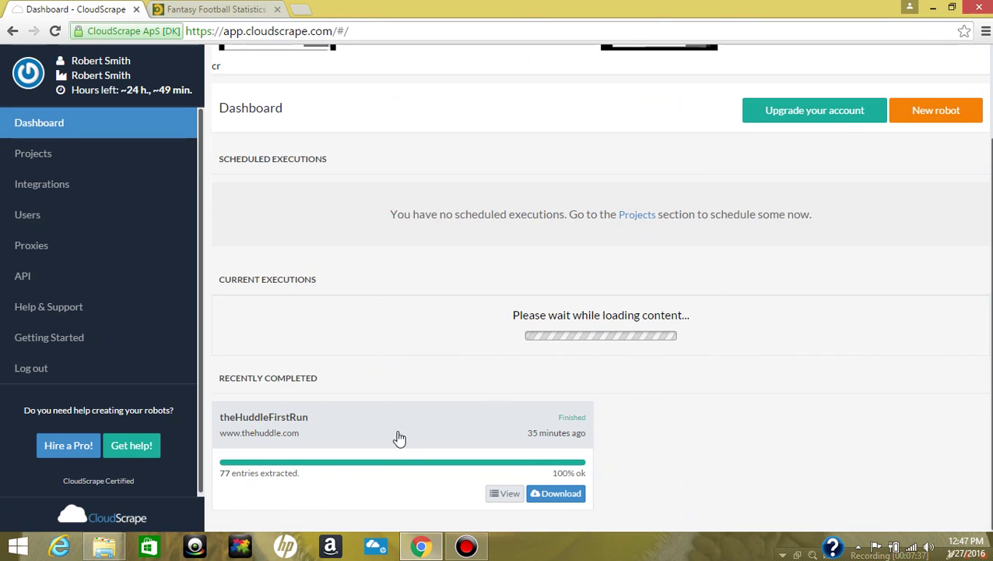
left_click(509, 495)
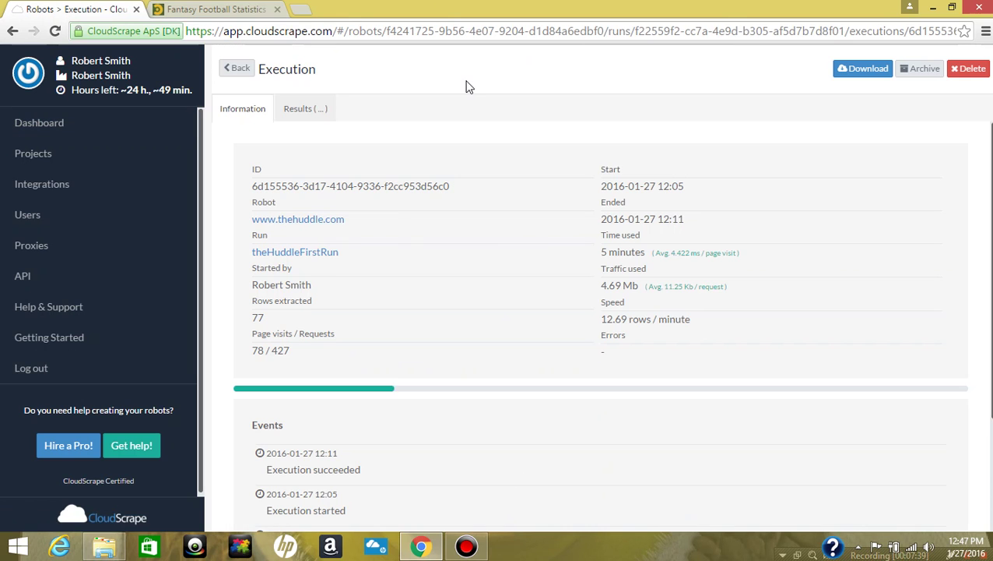
left_click(309, 112)
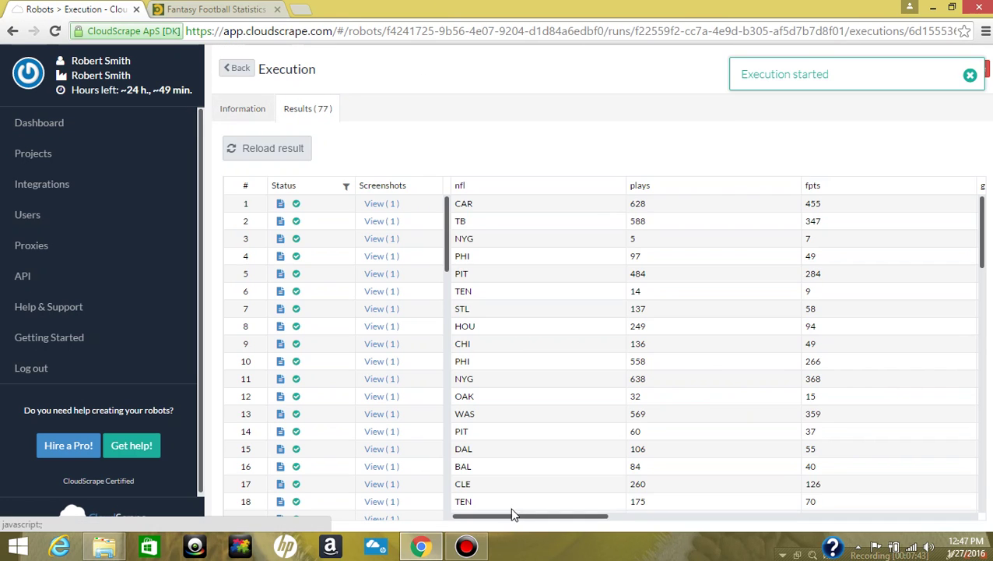
left_click_drag(517, 516, 879, 516)
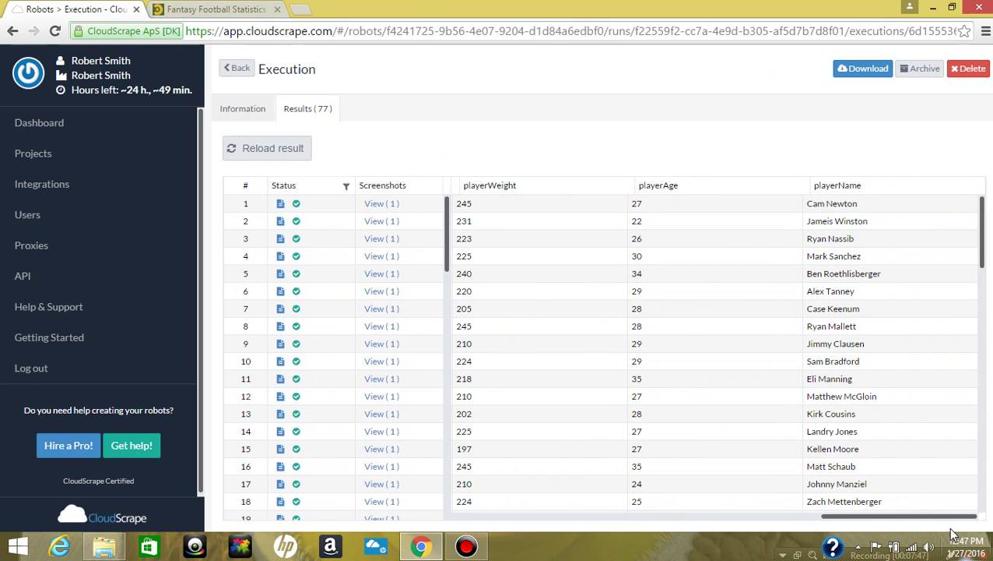
scroll(872, 380, "down", 5)
scroll(847, 377, "down", 6)
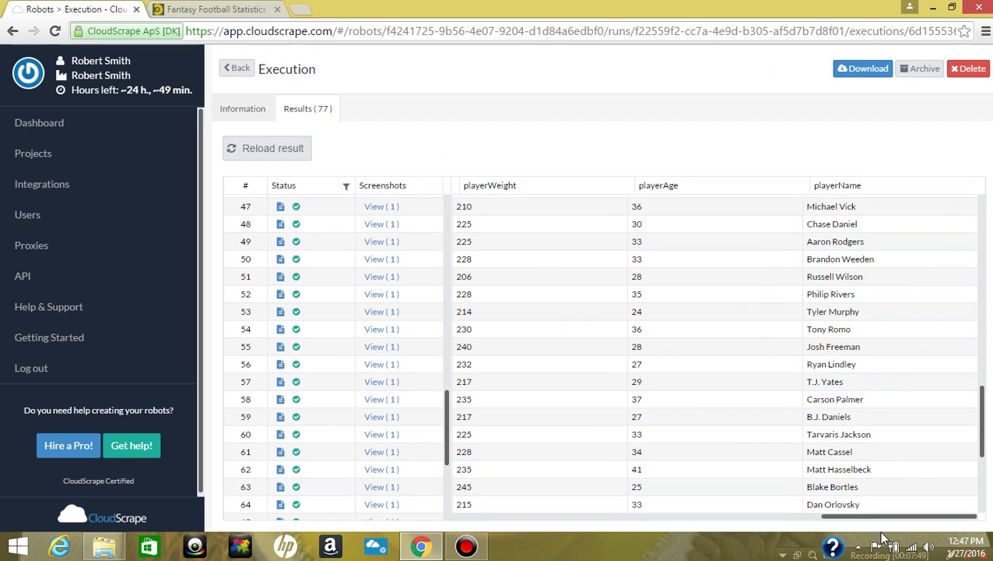
left_click_drag(895, 516, 549, 515)
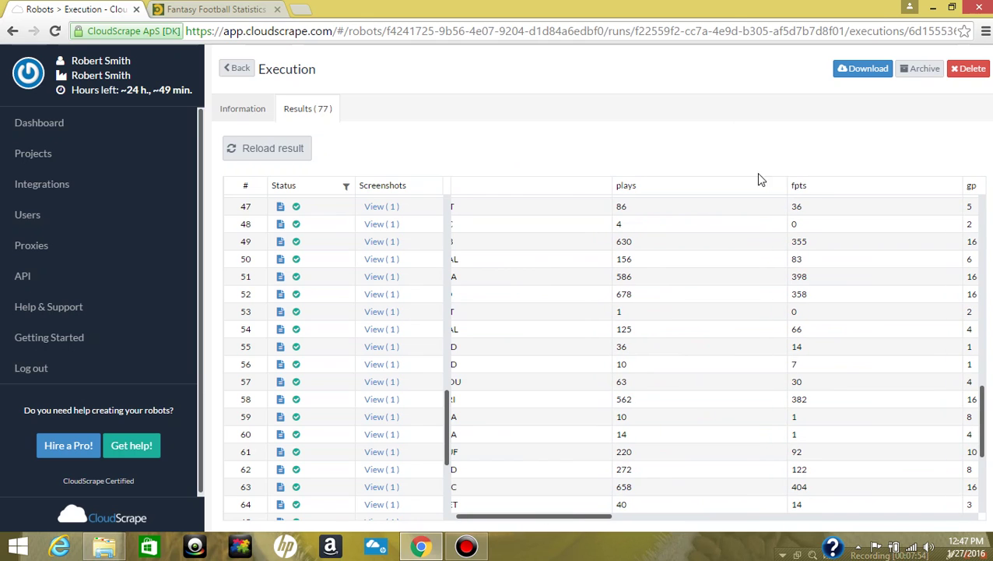